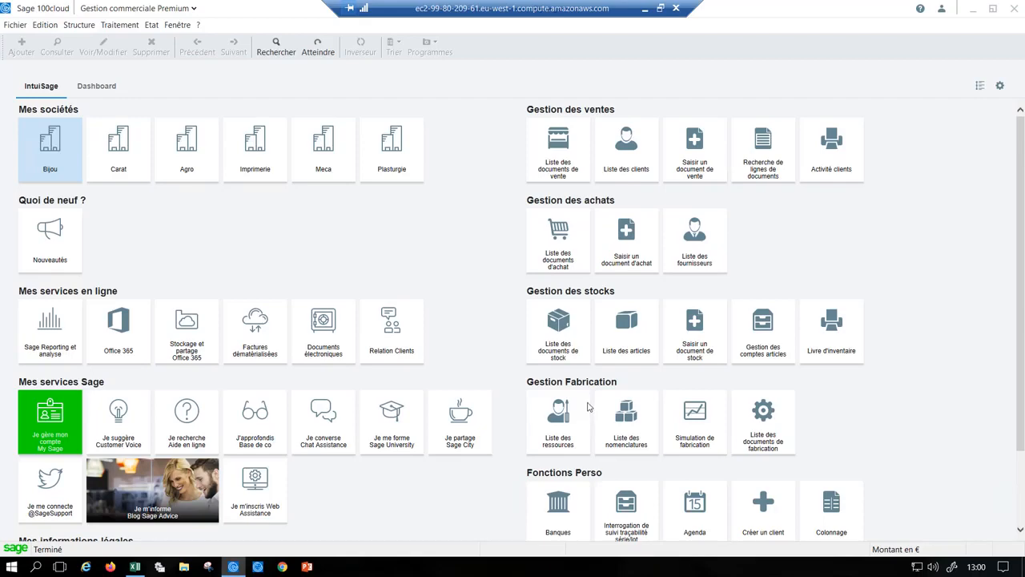
Open the Articles list and browse the Accessoires and Objets précieux catalogue families, then display all articles again.
left_click(78, 26)
left_click(88, 56)
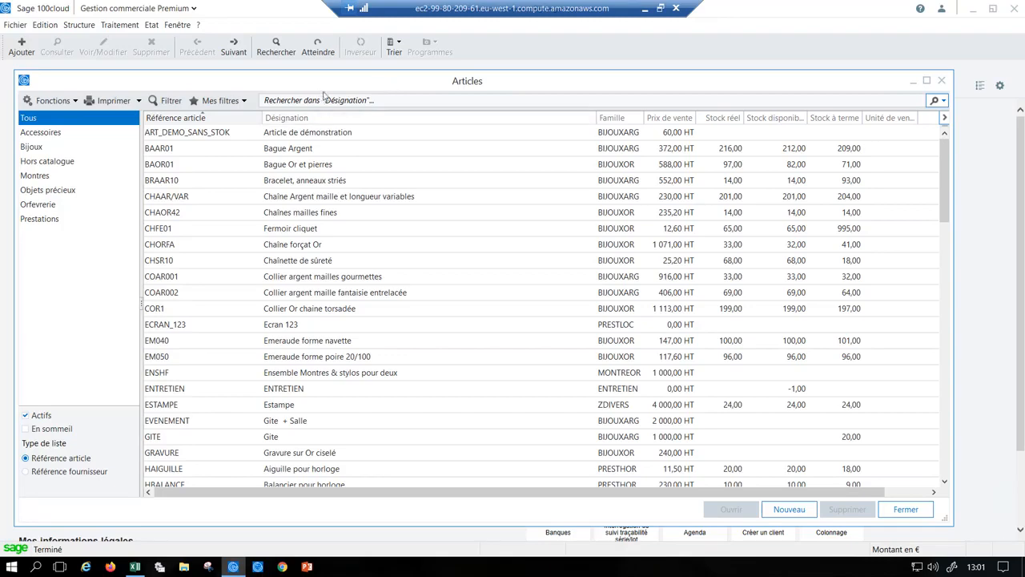
left_click_drag(336, 87, 345, 89)
left_click(88, 164)
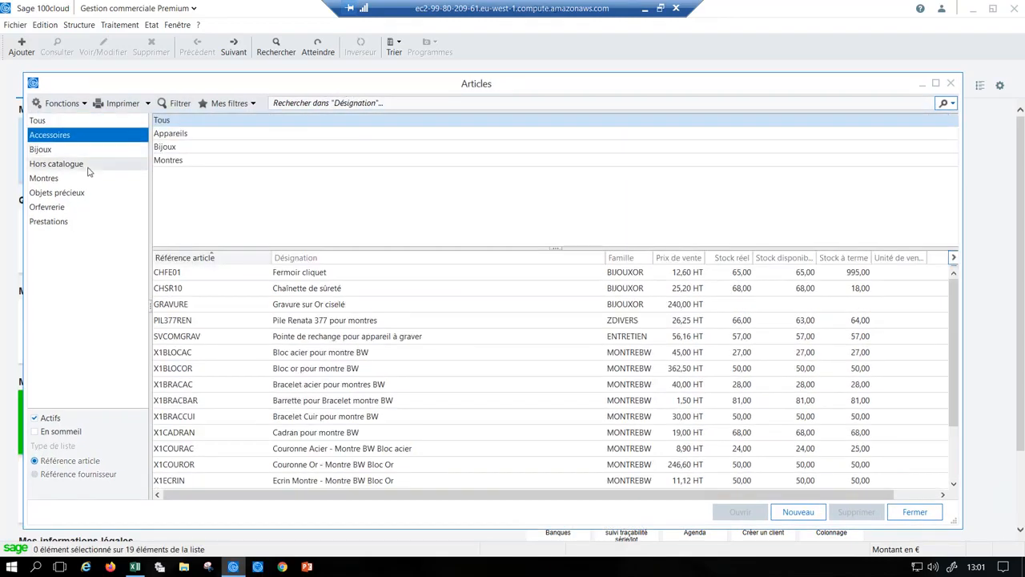
left_click(90, 195)
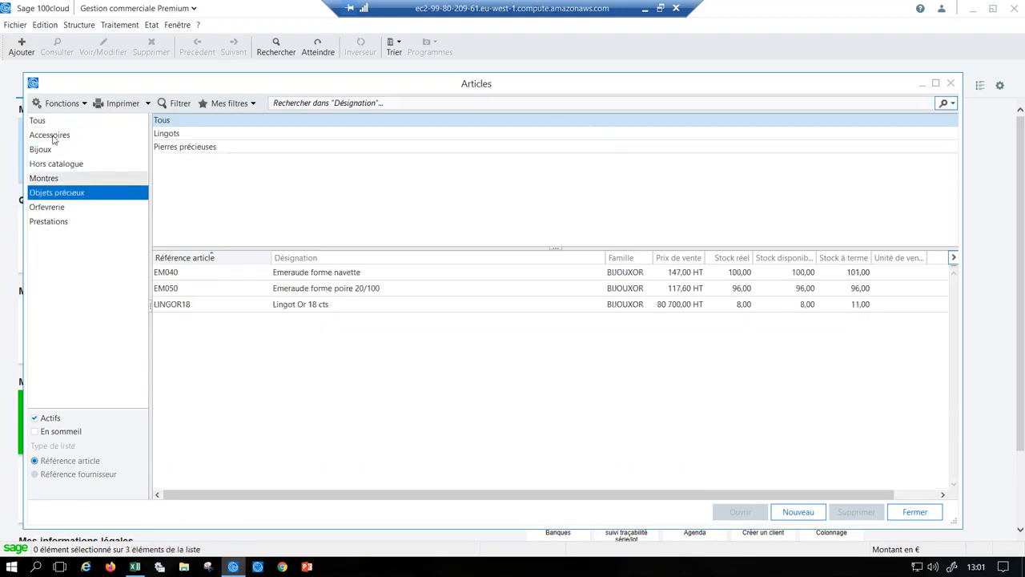
left_click(52, 122)
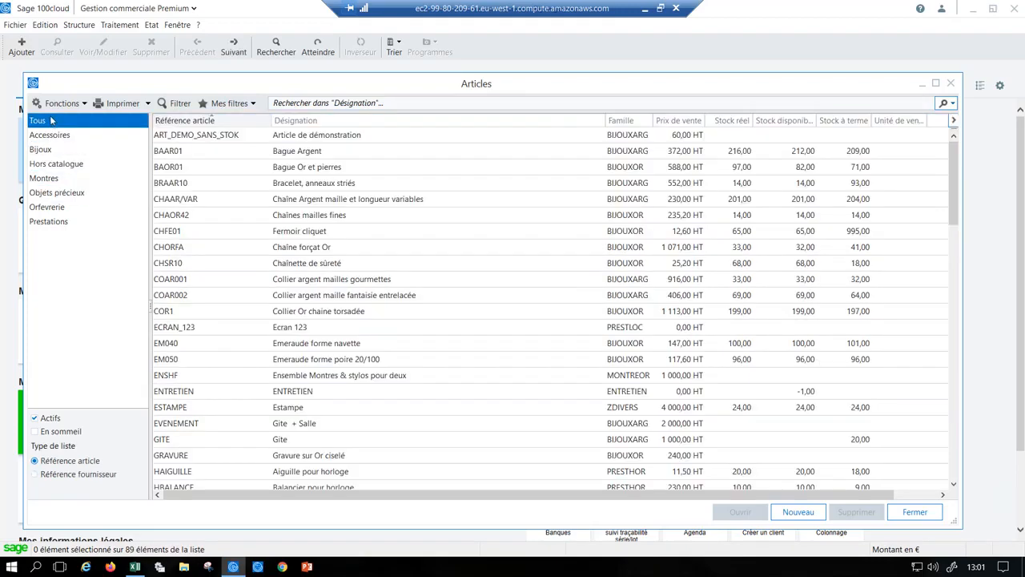
Open the Ressources list and view the resources by type: Personnel, Outil et Matériel, and Machine.
left_click(81, 26)
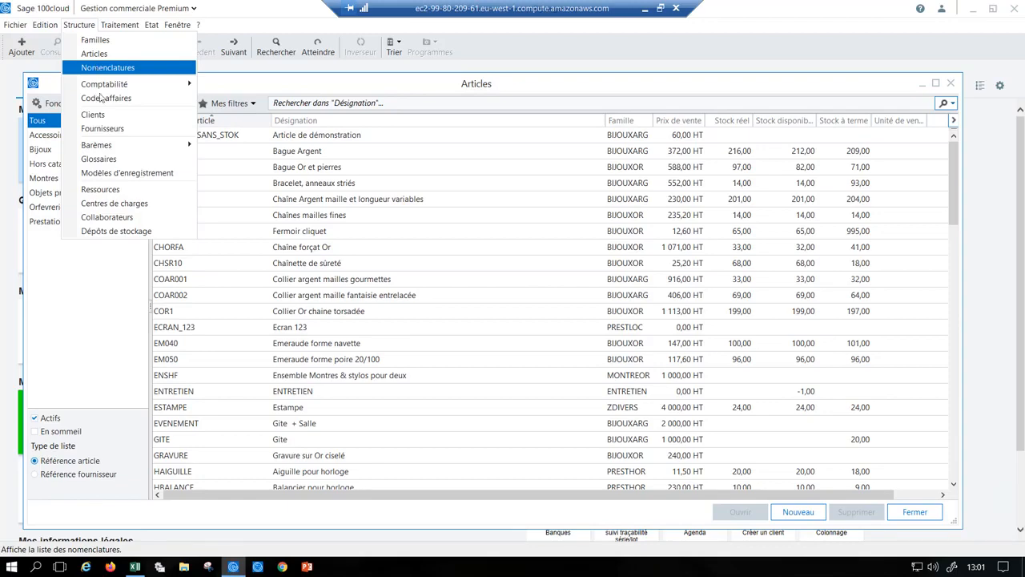
left_click(100, 189)
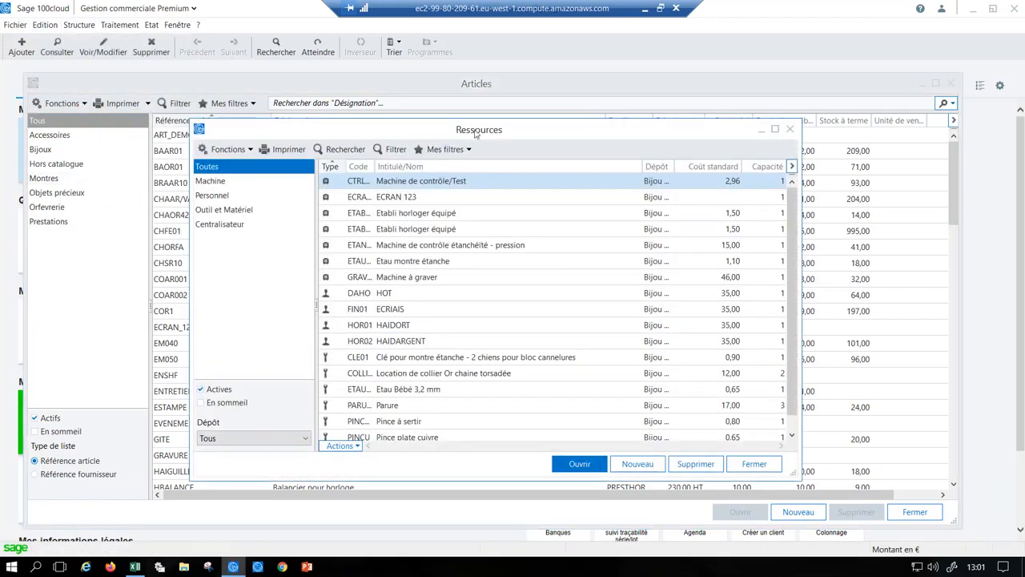
left_click_drag(476, 134, 486, 135)
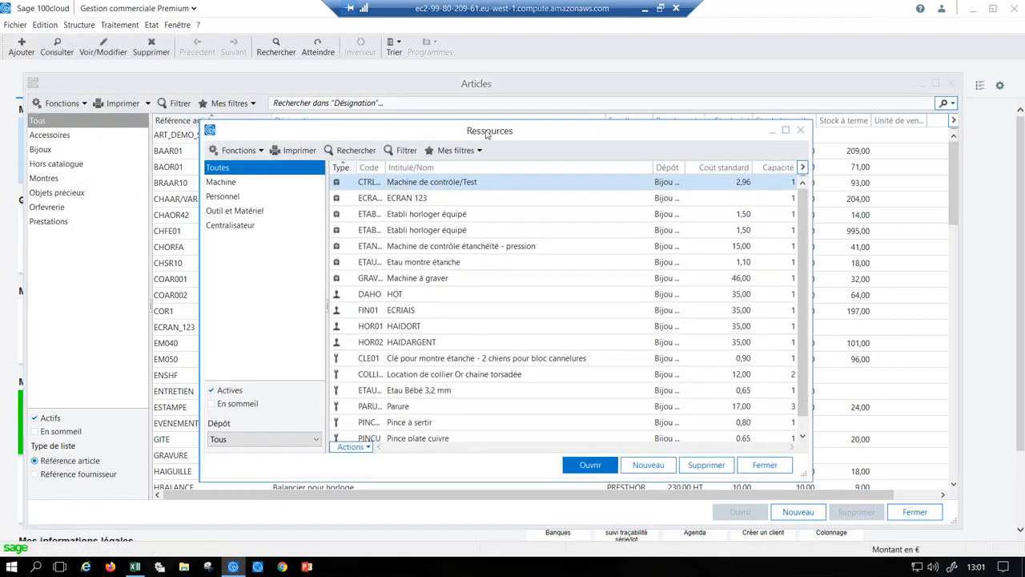
left_click(278, 186)
left_click(271, 198)
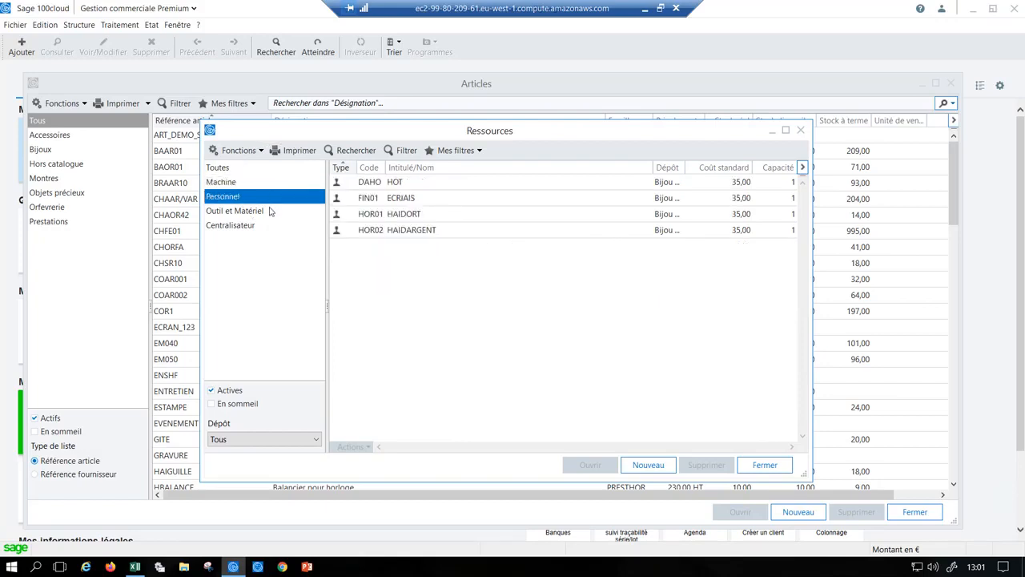
left_click(270, 211)
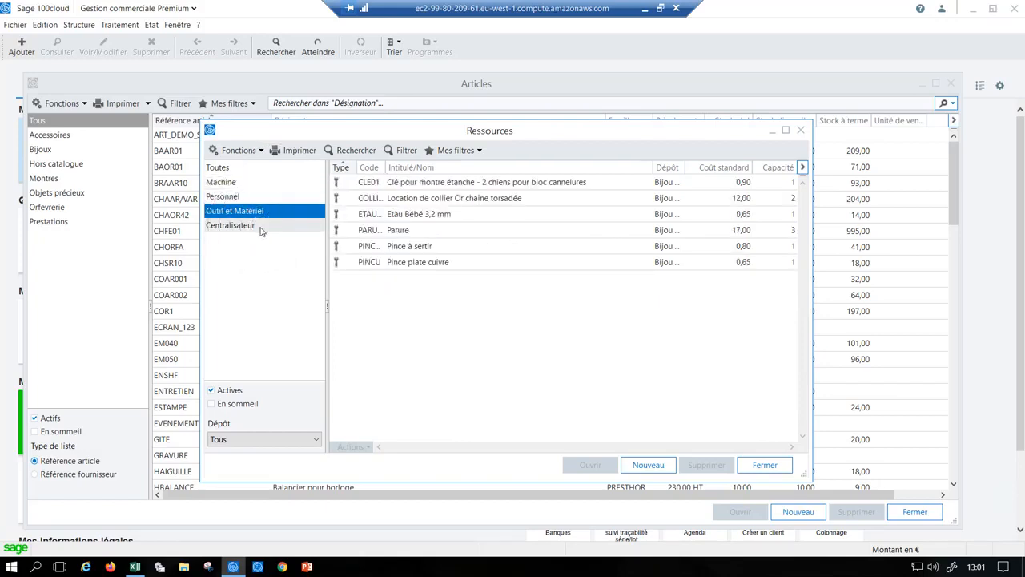
left_click(252, 186)
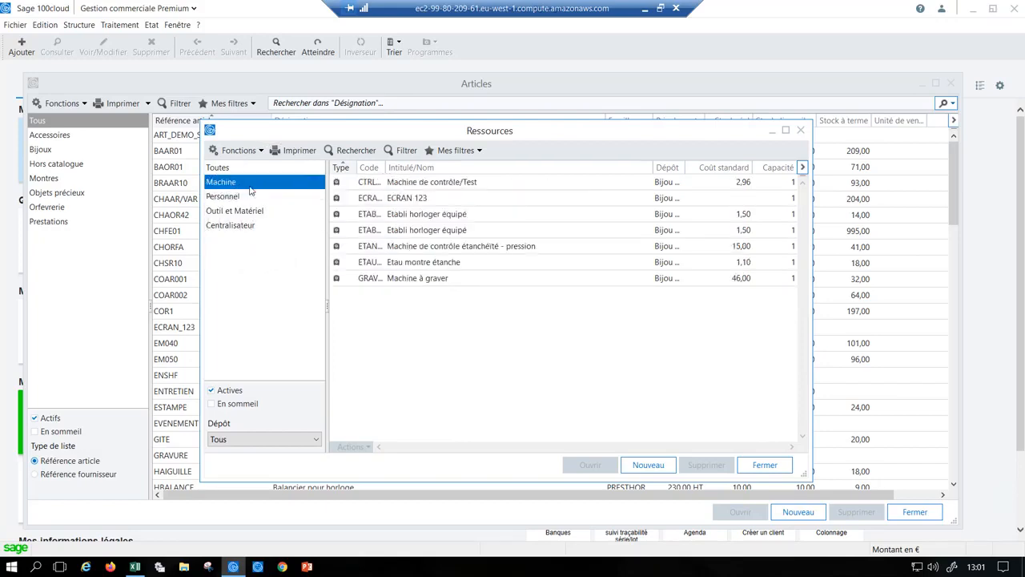
Open the control and test machine's resource record, check its identification and calendar, and close the record.
double_click(385, 183)
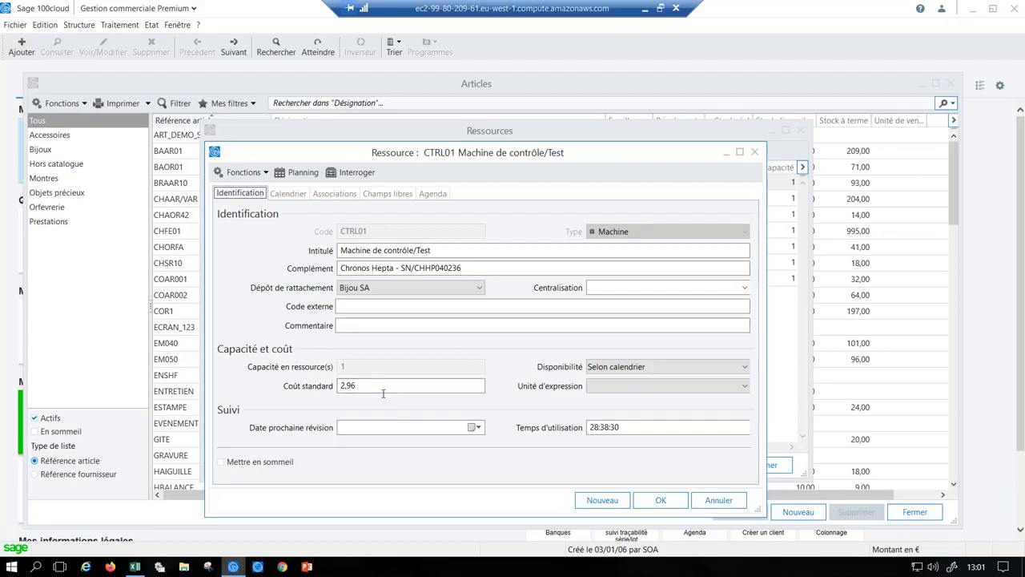
left_click(299, 197)
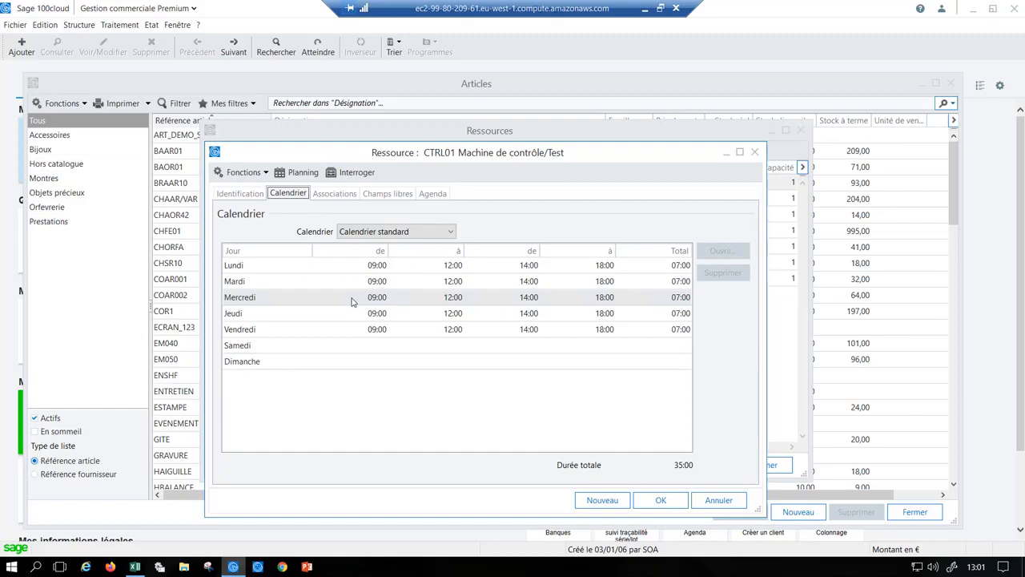
key("Escape")
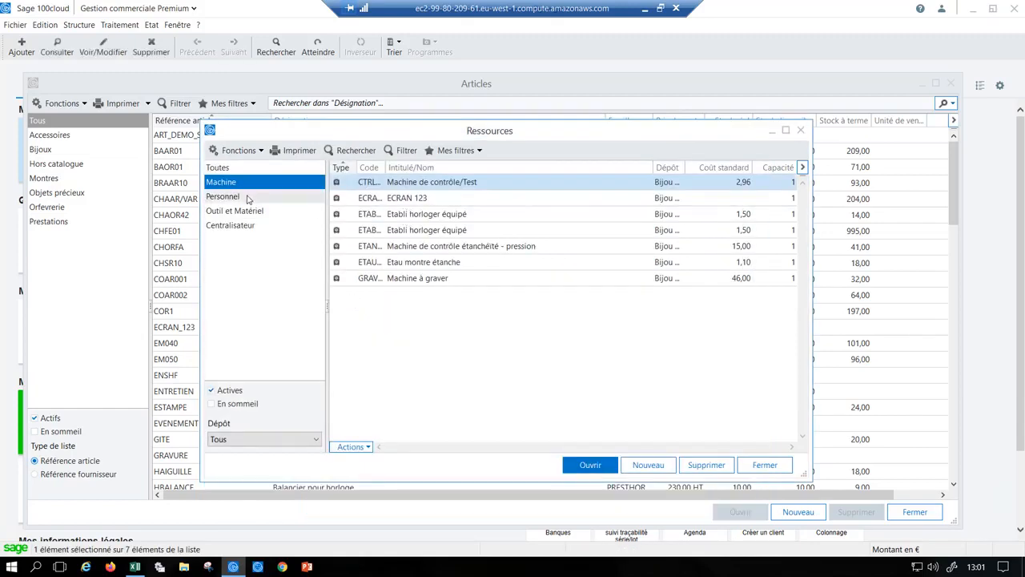
Review the calendar and standard cost of personnel resource FIN01, and close the record with the Ressources and Articles lists.
left_click(247, 197)
double_click(388, 202)
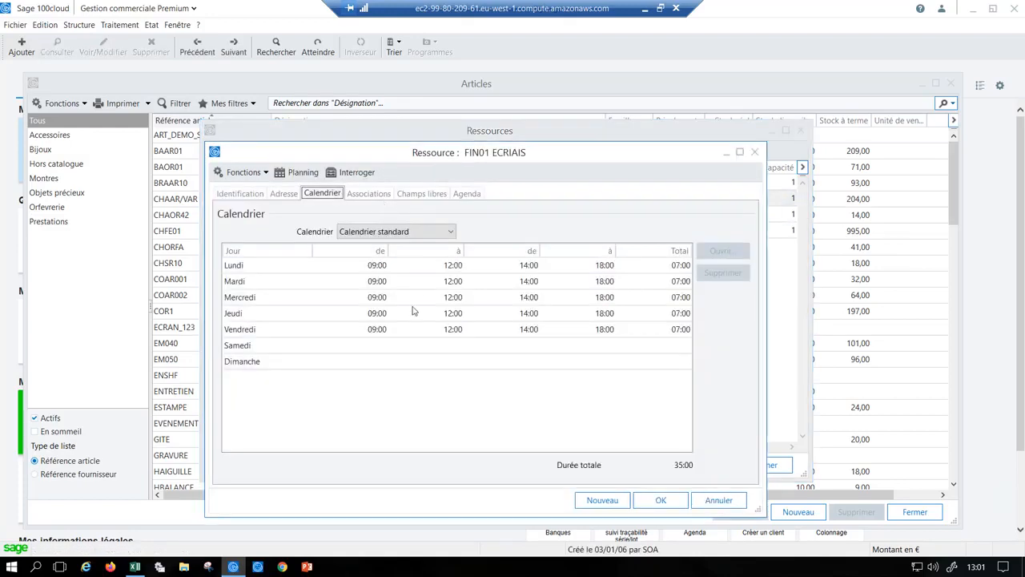
left_click(281, 196)
left_click(249, 194)
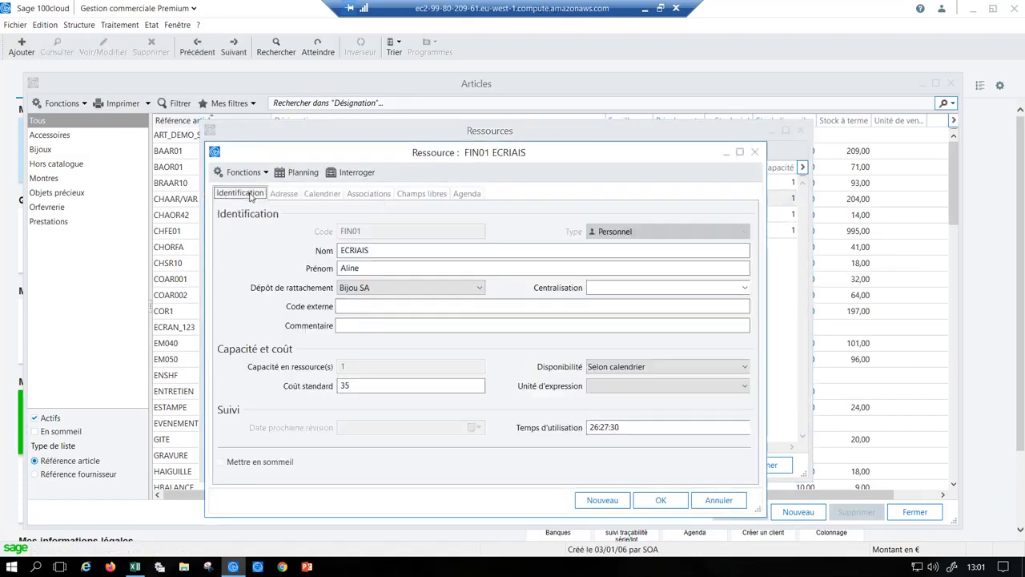
left_click(373, 395)
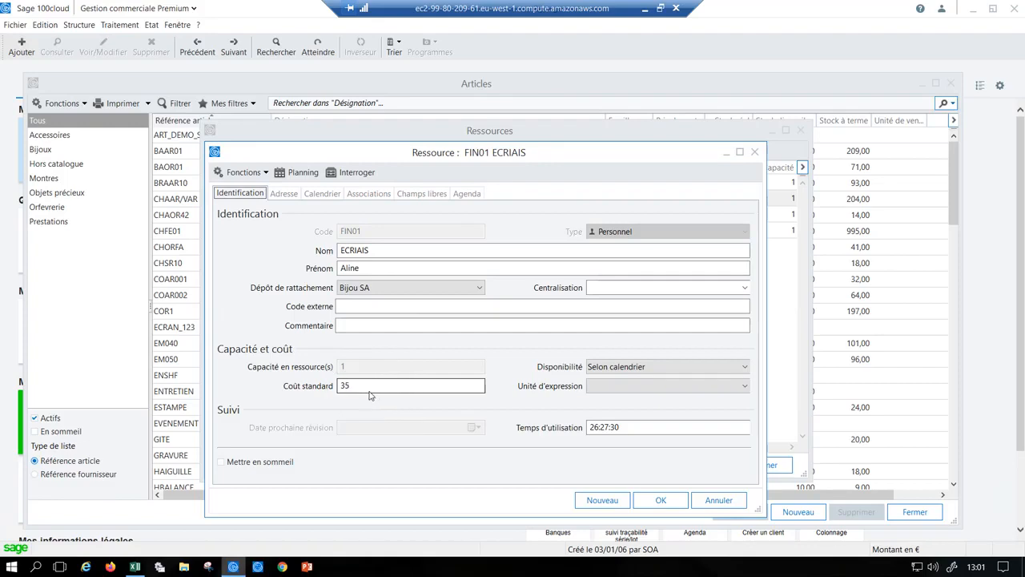
left_click(755, 151)
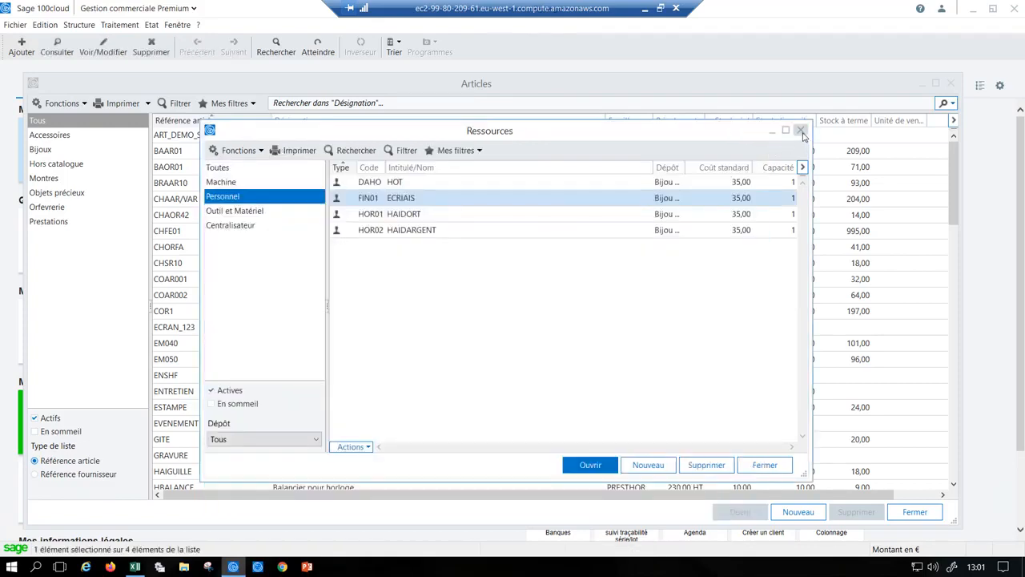
left_click(801, 130)
left_click(951, 83)
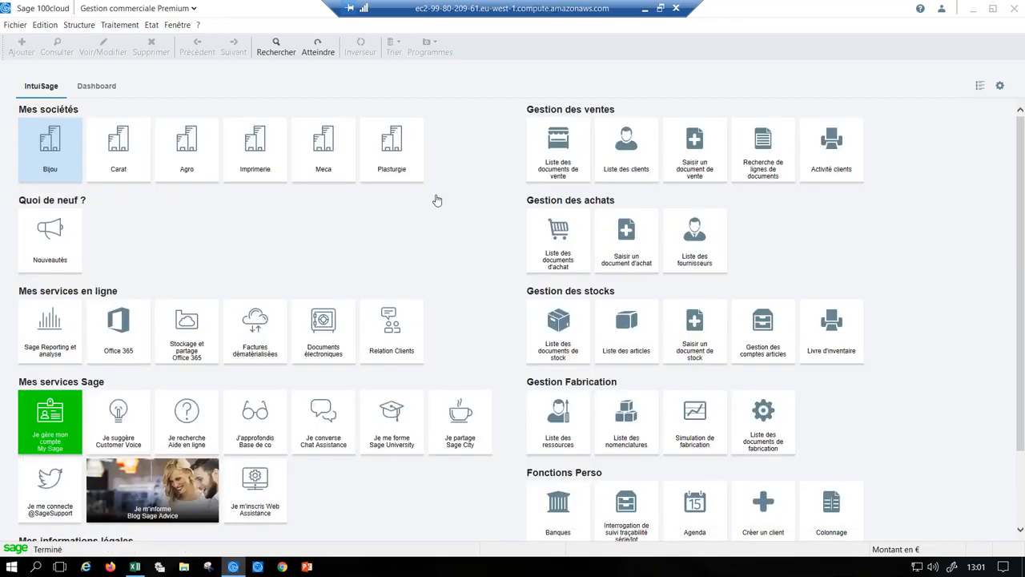
Open the Nomenclatures list and show only the Fabrication bills of materials.
left_click(79, 25)
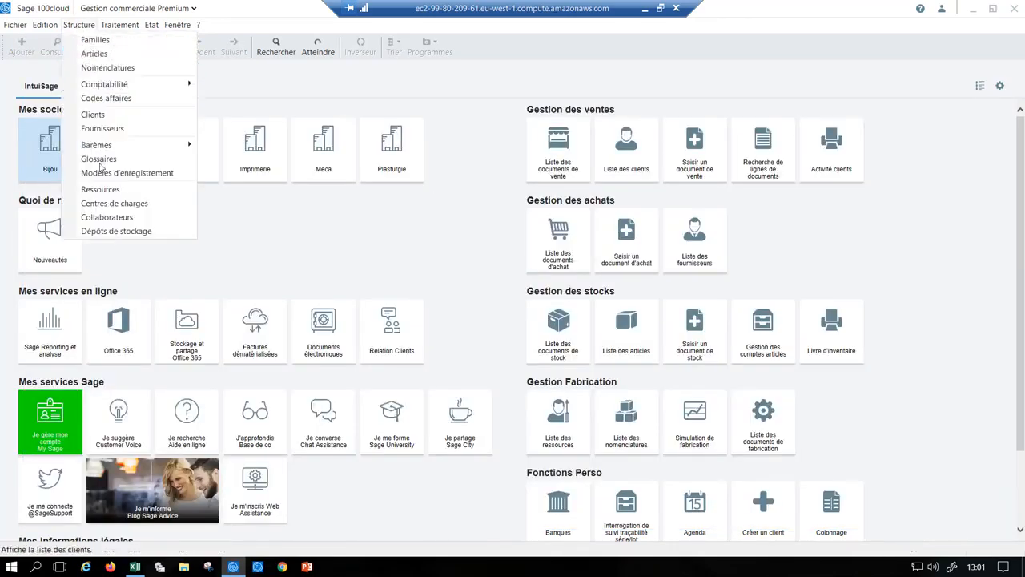
left_click(107, 68)
left_click_drag(418, 137, 375, 139)
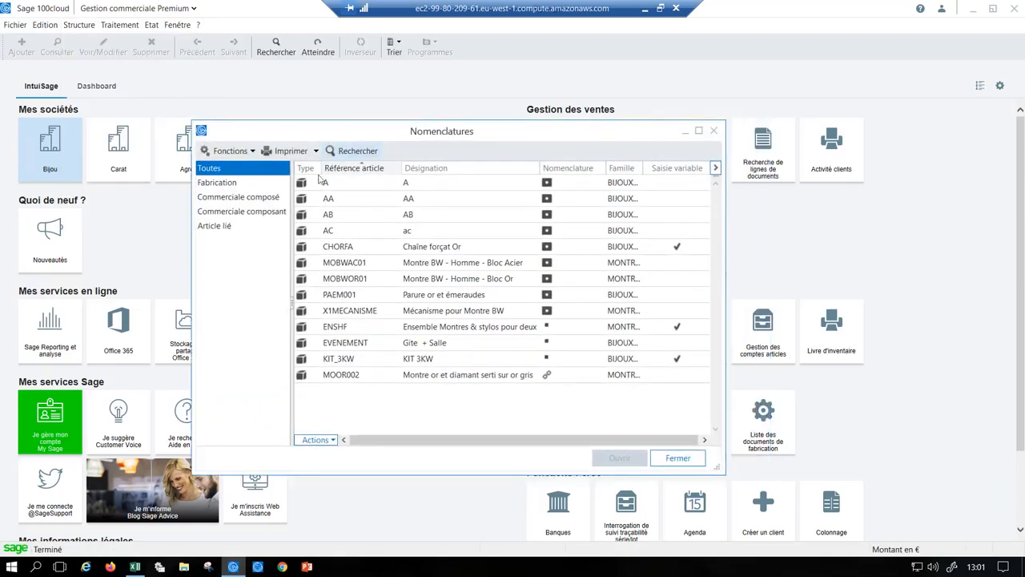
left_click(255, 185)
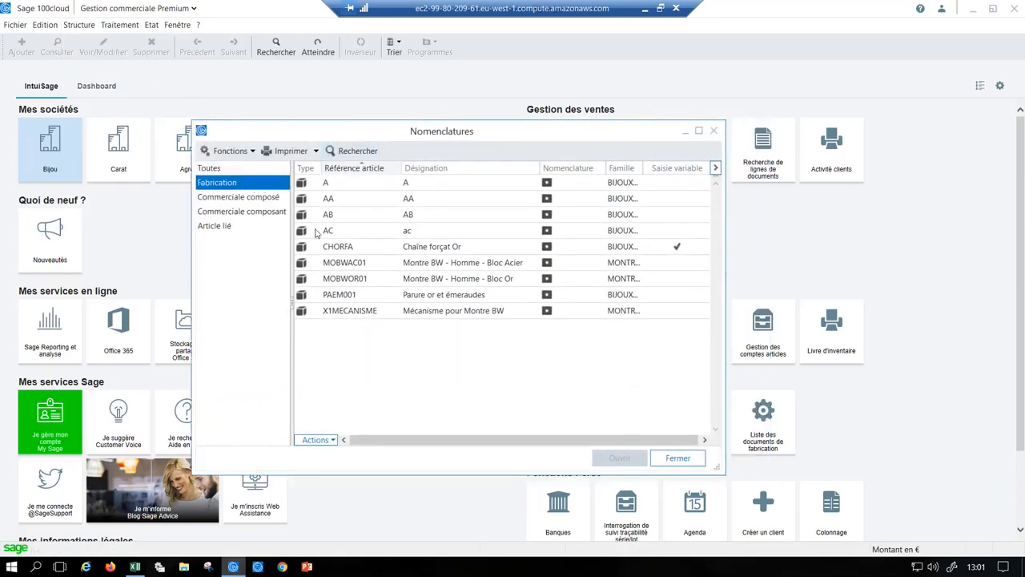
Open the CHORFA bill of materials, check its economic quantity, and close it.
double_click(382, 248)
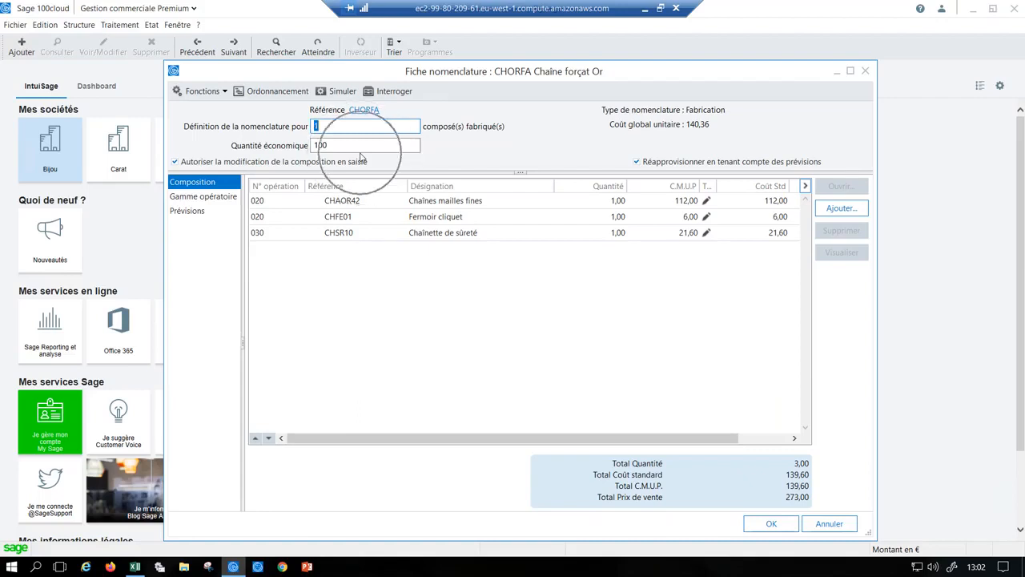
left_click(312, 145)
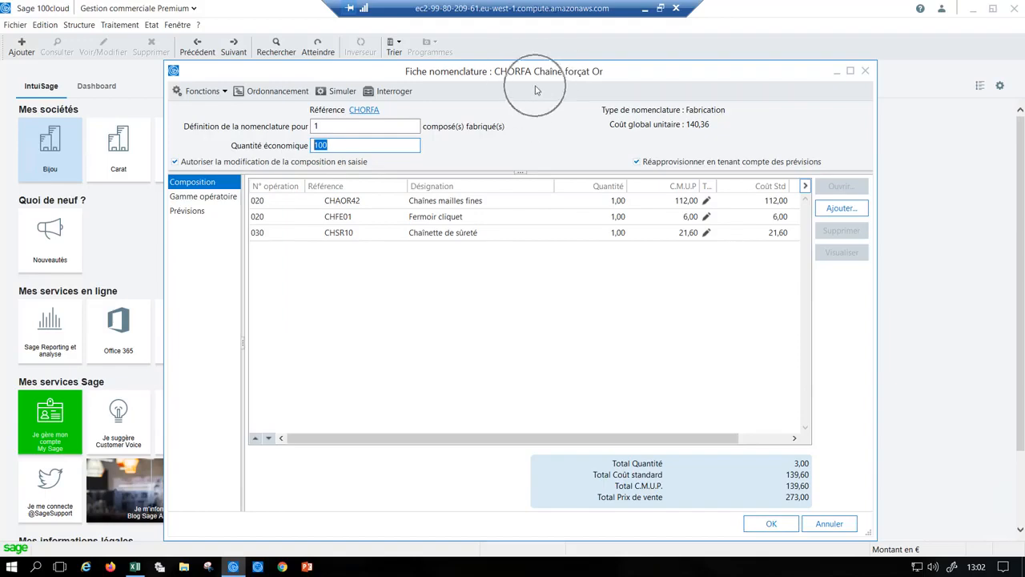
key("Escape")
Open the MOBWAC01 bill of materials and examine the components and quantities in its composition.
double_click(473, 264)
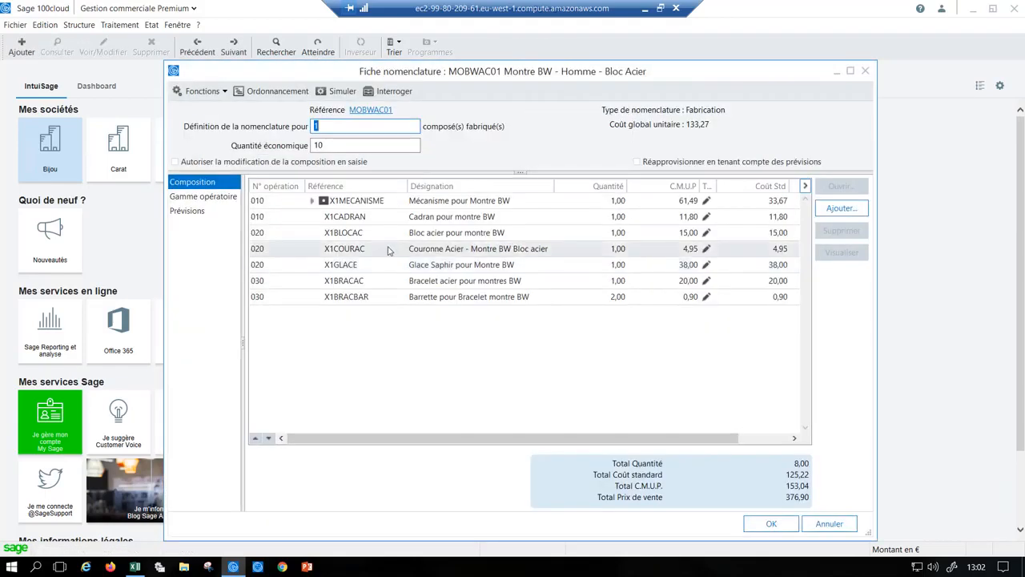
left_click(370, 207)
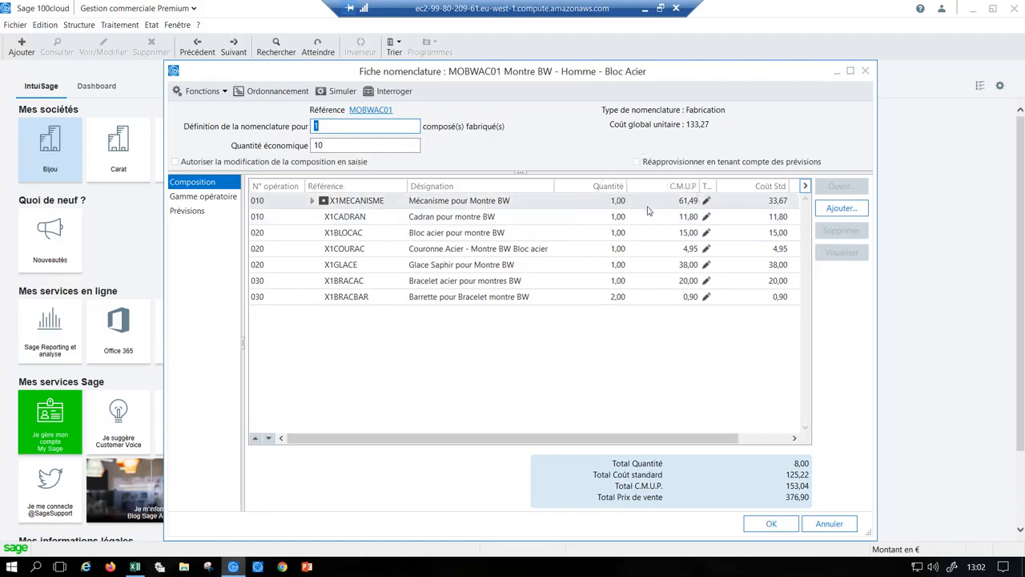
left_click(623, 212)
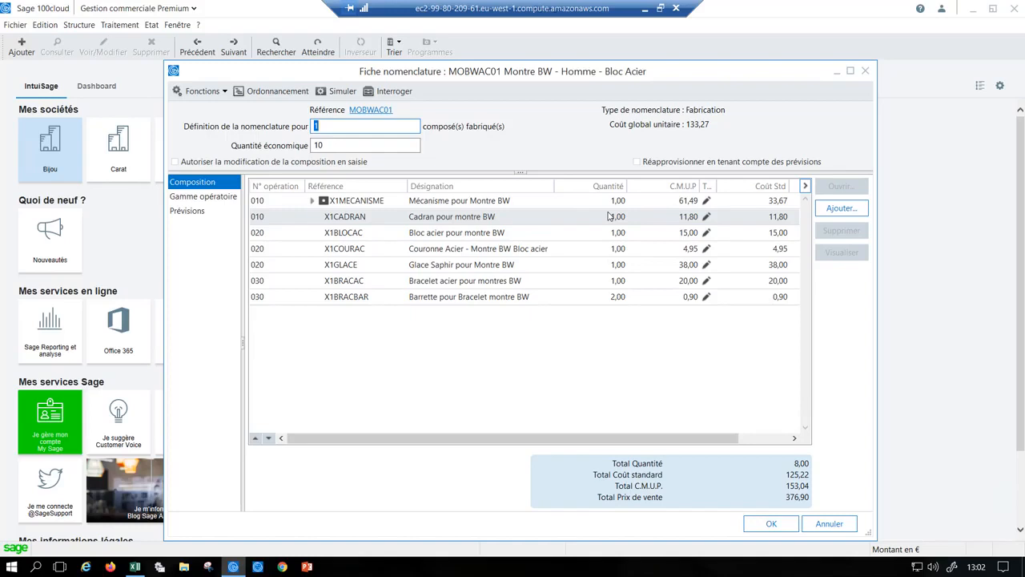
Show MOBWAC01's Gamme opératoire and select the line groups of operations 005, 010 and 020 one after another.
left_click(216, 200)
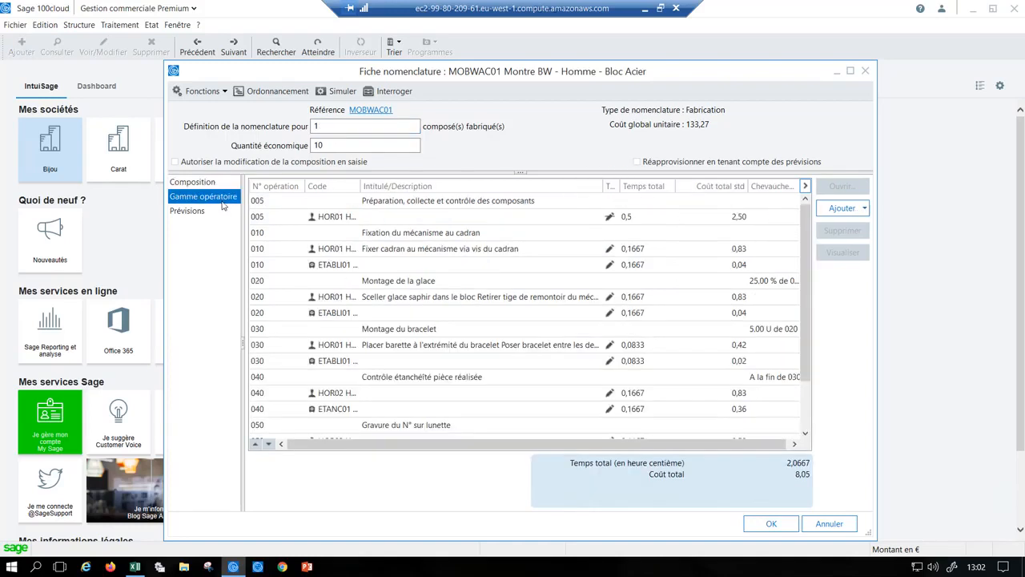
left_click(341, 217, "shift")
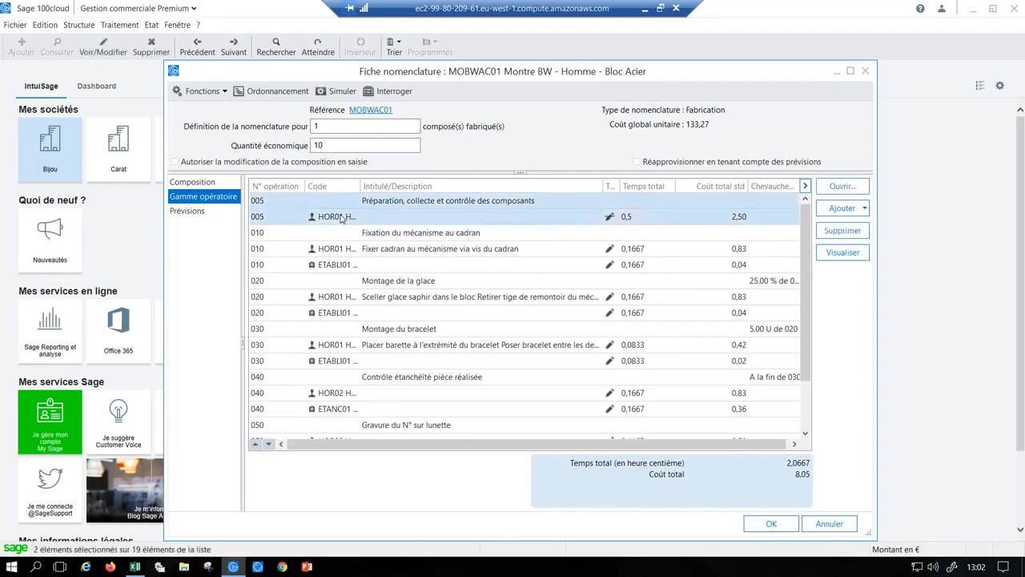
left_click(395, 234)
left_click(398, 266, "shift")
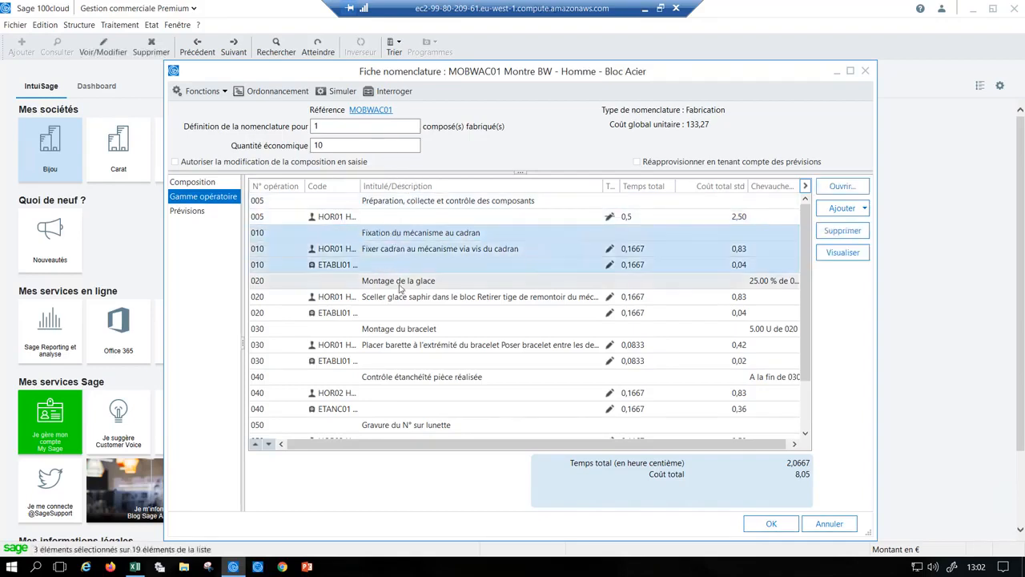
left_click(401, 284)
left_click(404, 312, "shift")
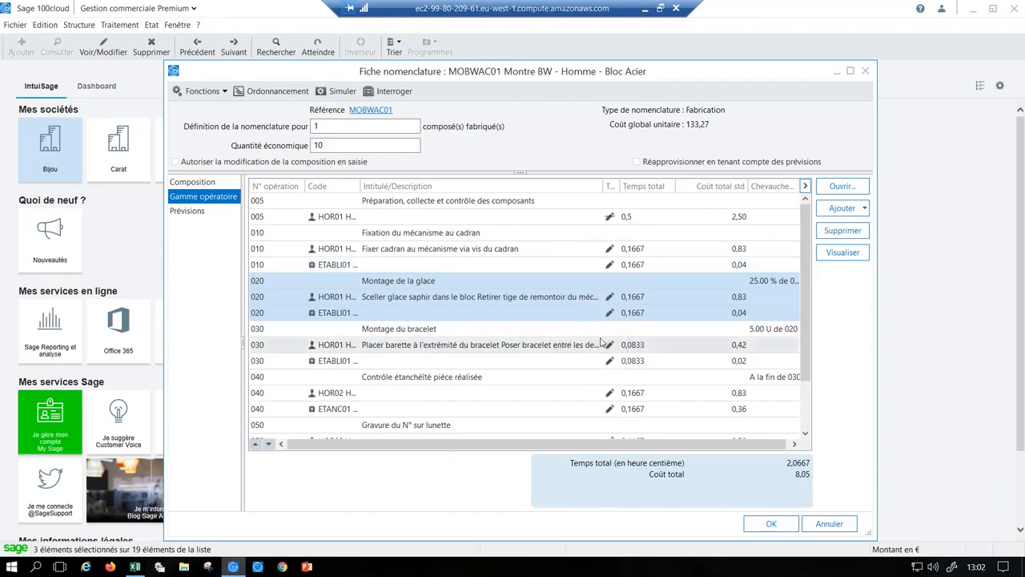
Return to the Composition, expand the X1MECANISME subassembly, and select it together with its components down to XVIS.
left_click(210, 184)
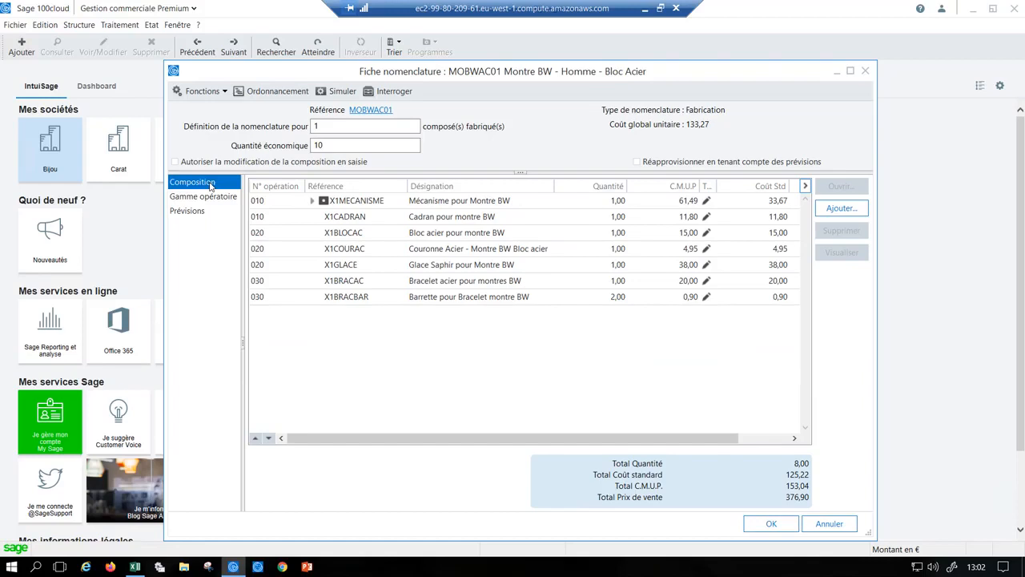
left_click(312, 201)
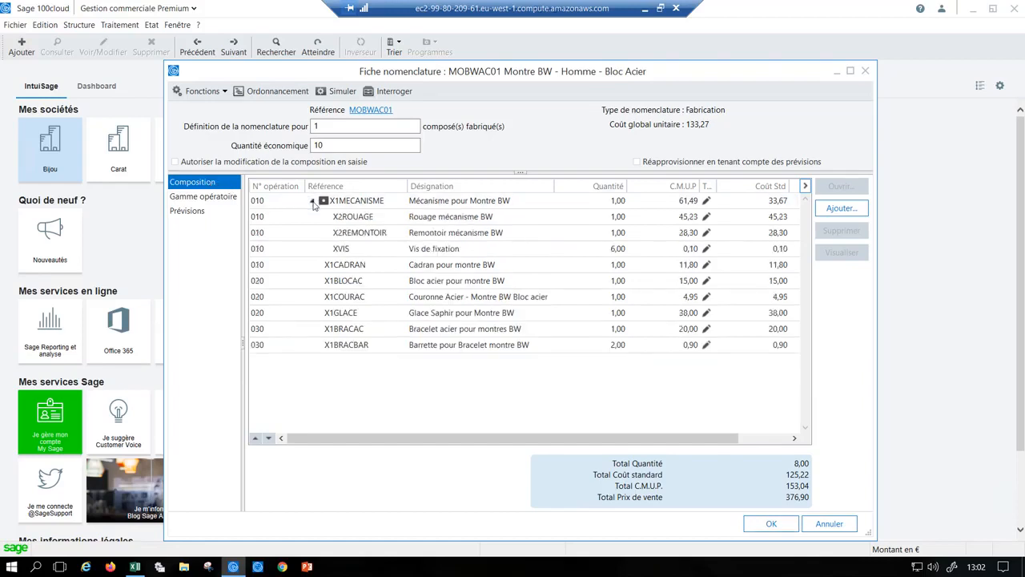
left_click(320, 201)
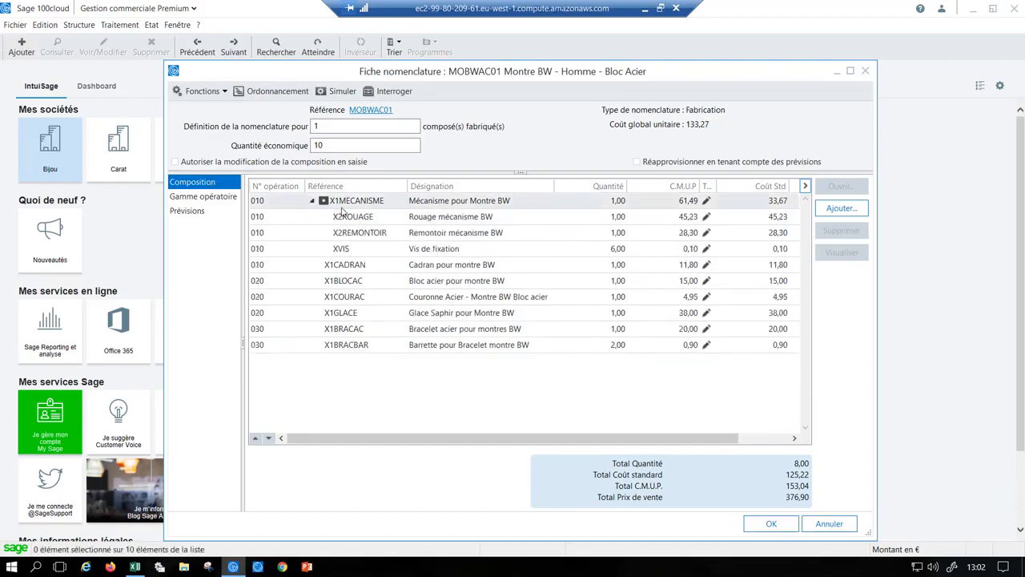
left_click(346, 250, "shift")
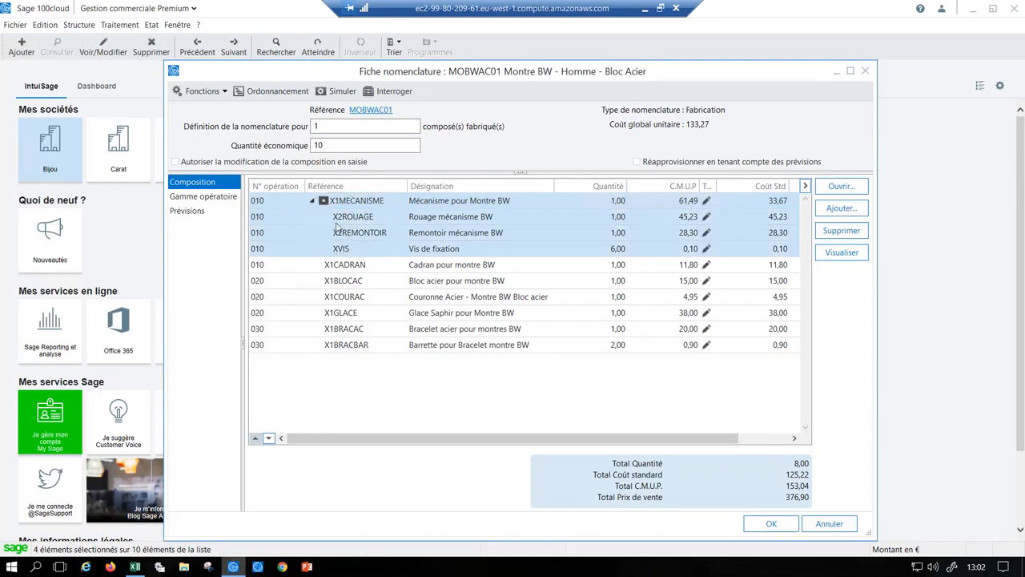
Review MOBWAC01's Gamme opératoire and its monthly Prévisions, and return to the Composition.
left_click(206, 198)
left_click(453, 277)
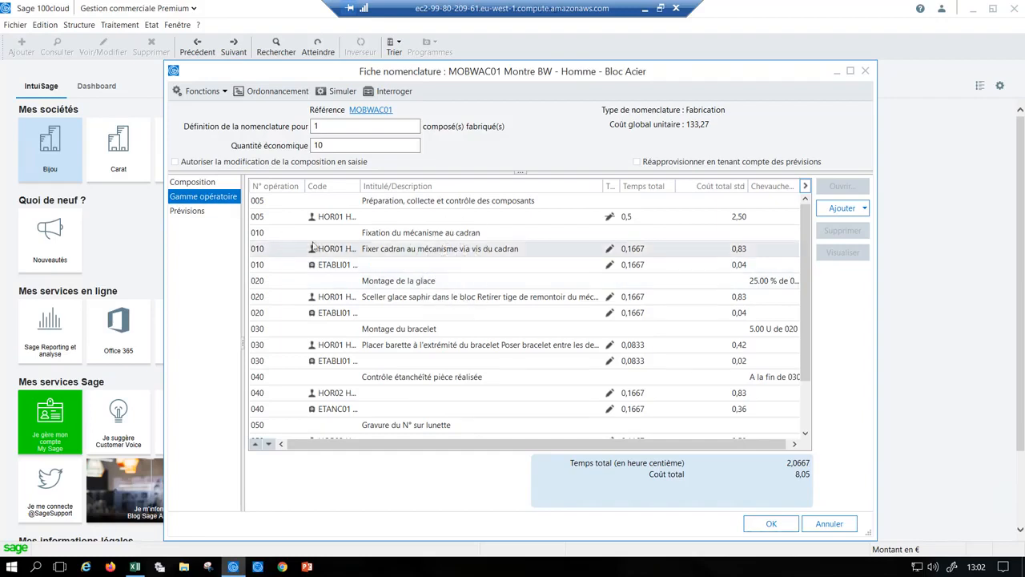
left_click(192, 211)
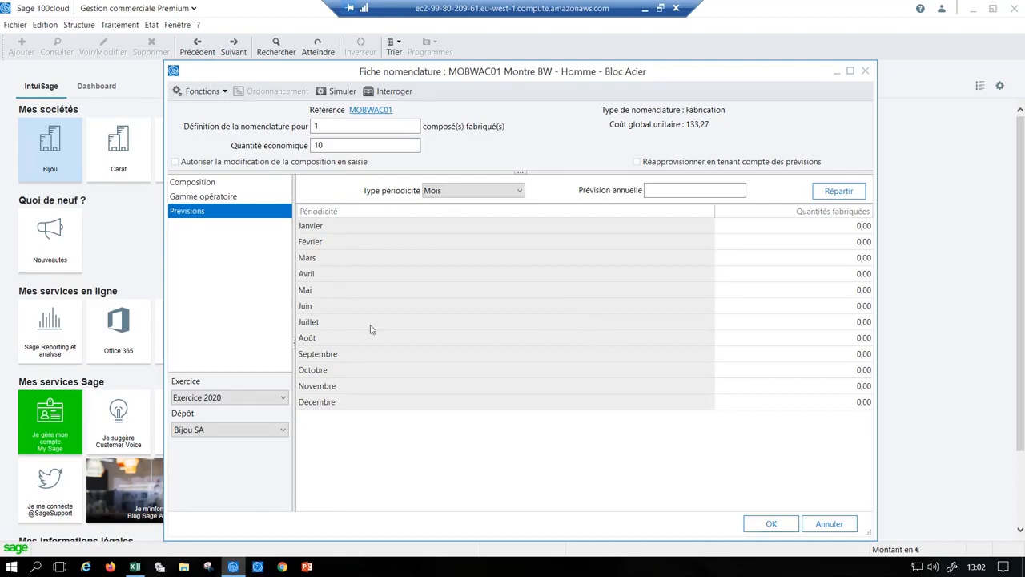
left_click(247, 188)
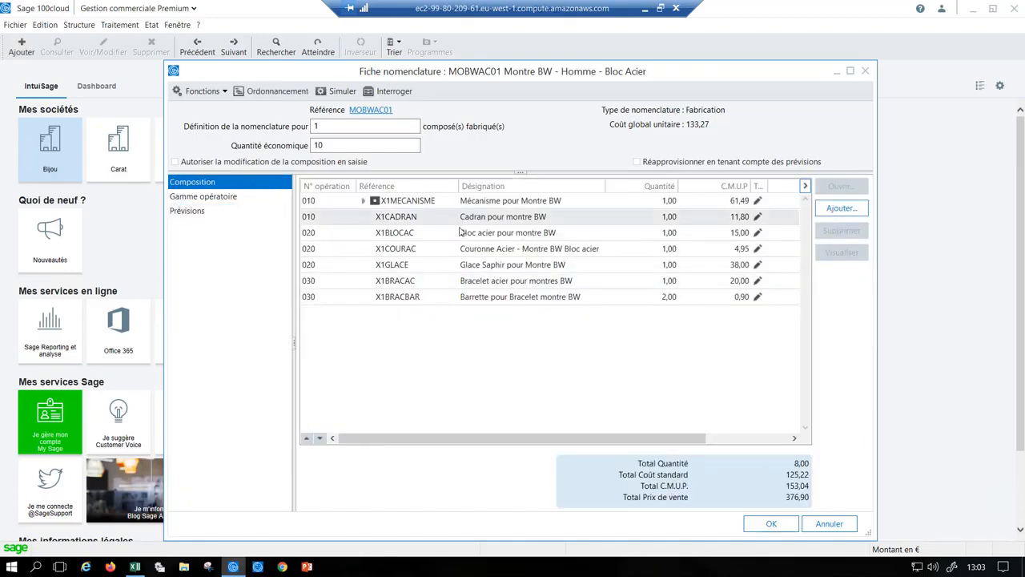
Open the Ordonnancement chart of MOBWAC01, examine how its operations are scheduled over the day, and close it.
left_click(279, 92)
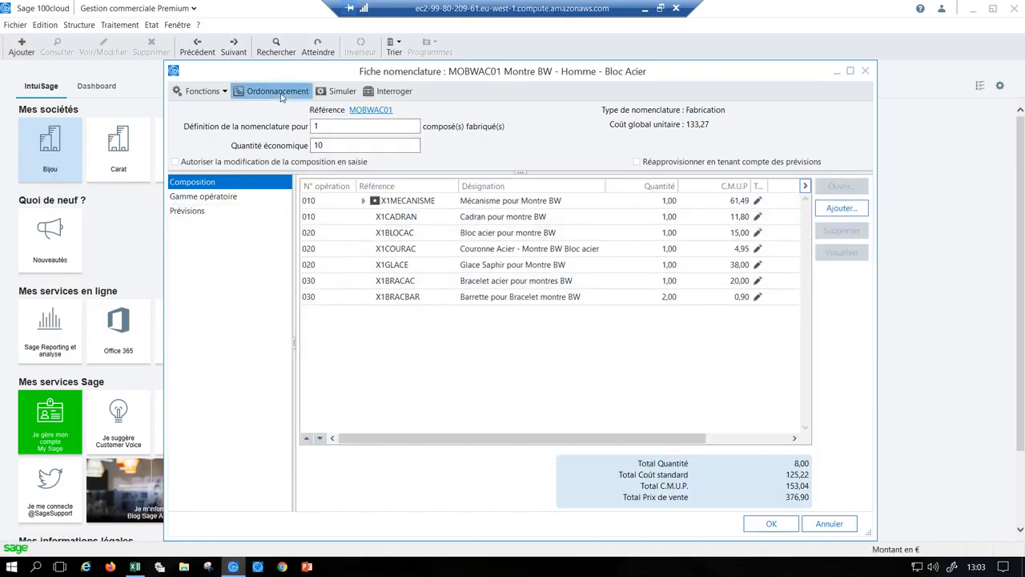
mouse_move(237, 243)
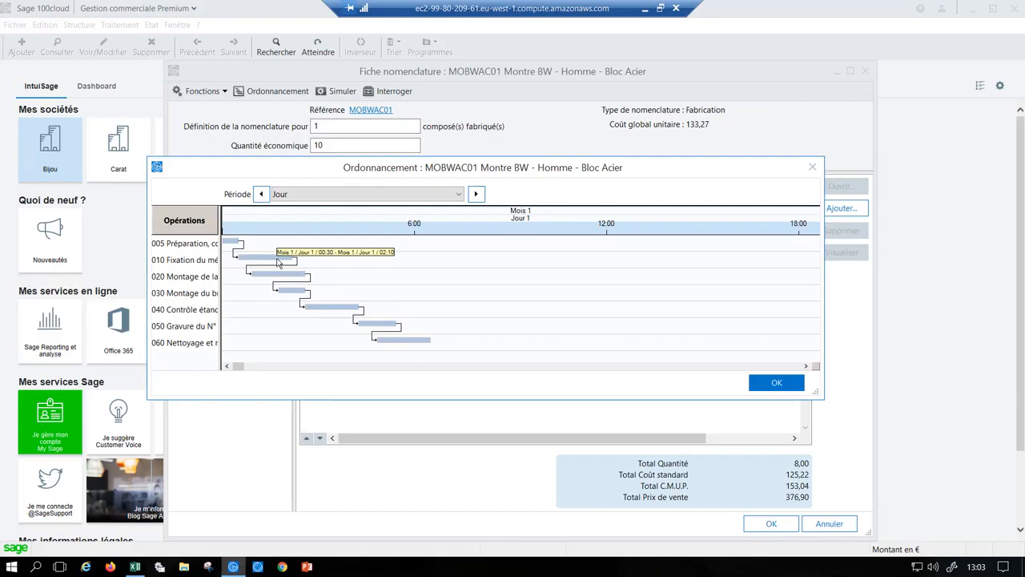
left_click(777, 384)
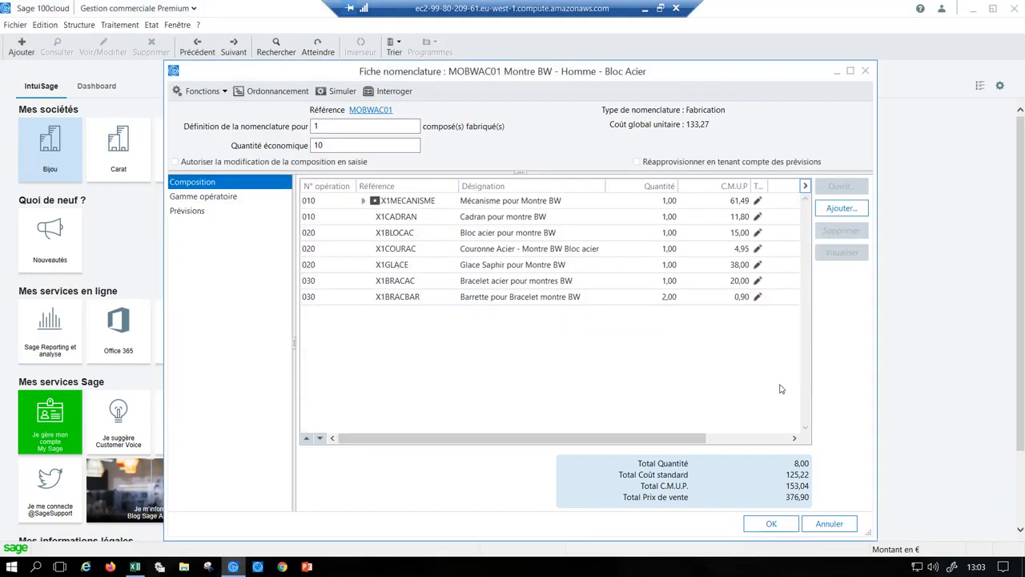
Run a manufacturing simulation of MOBWAC01 for the period 010220 to 290220, depot Bijou SA, with a simulated quantity of 50.
left_click(338, 92)
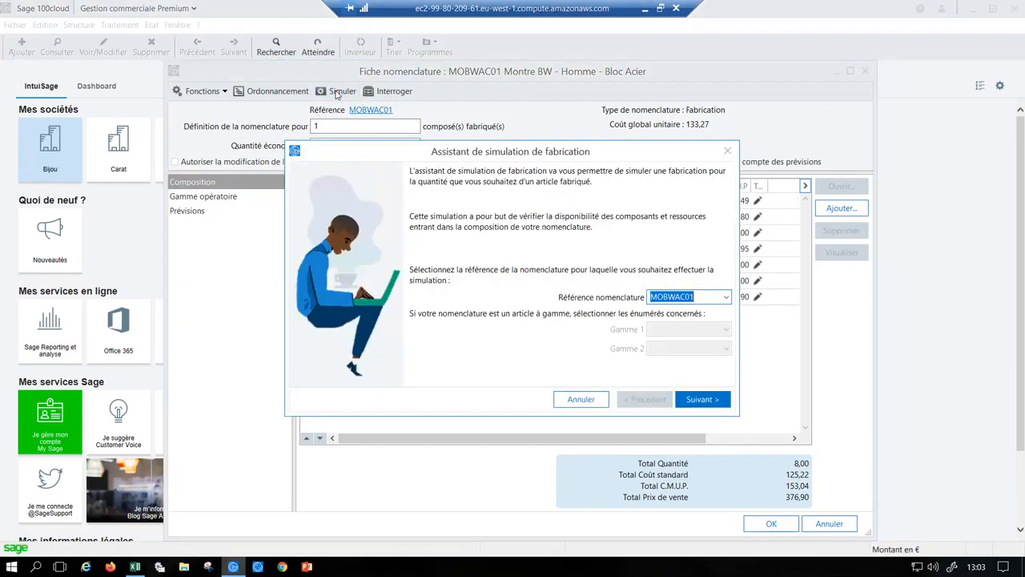
left_click(707, 396)
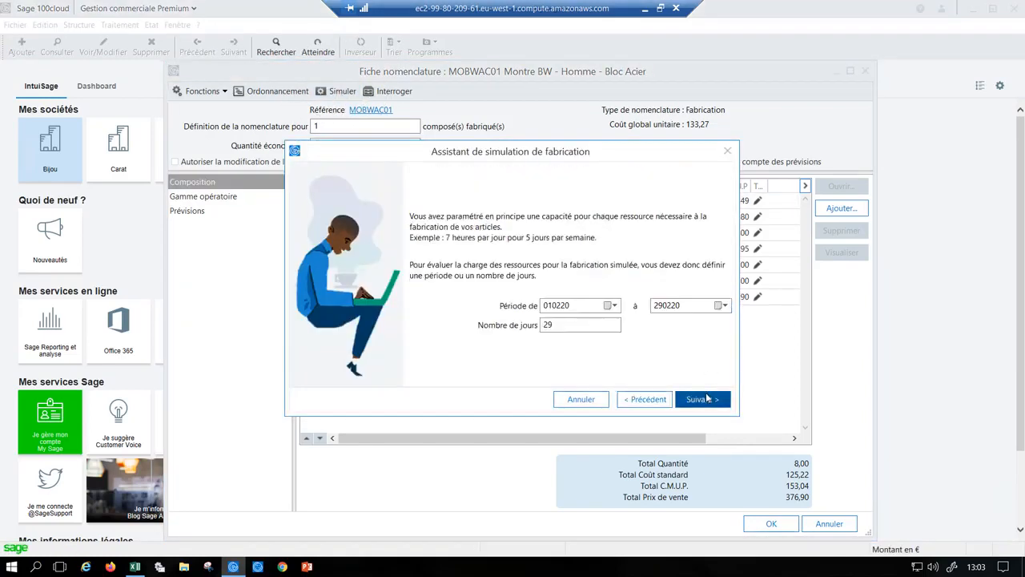
left_click(678, 306)
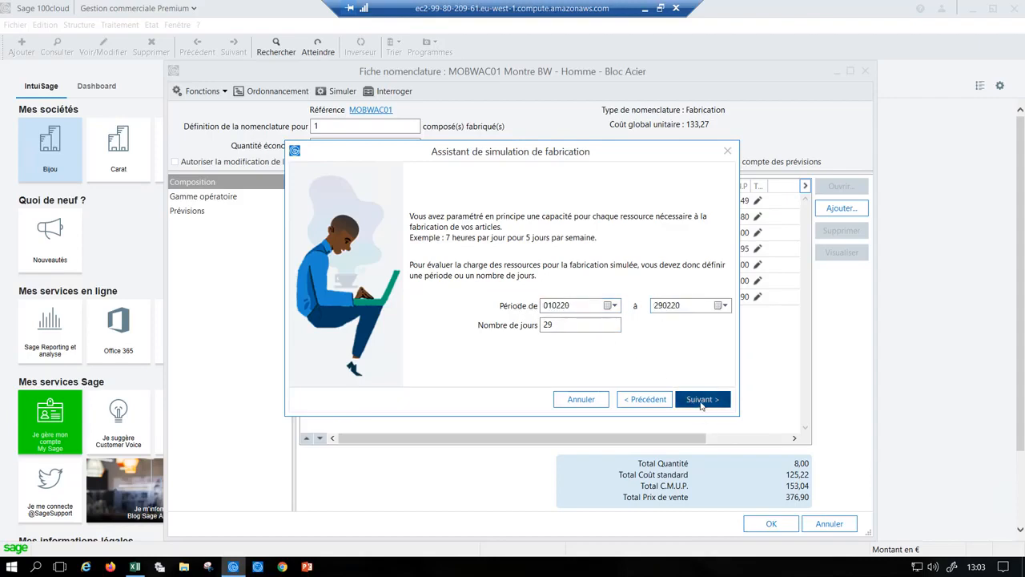
left_click(699, 397)
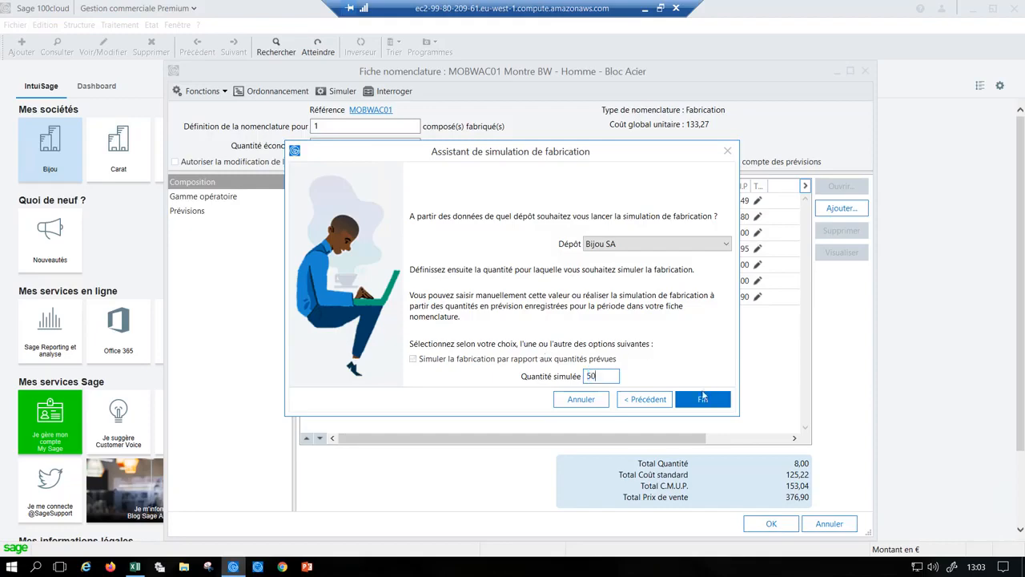
left_click(703, 398)
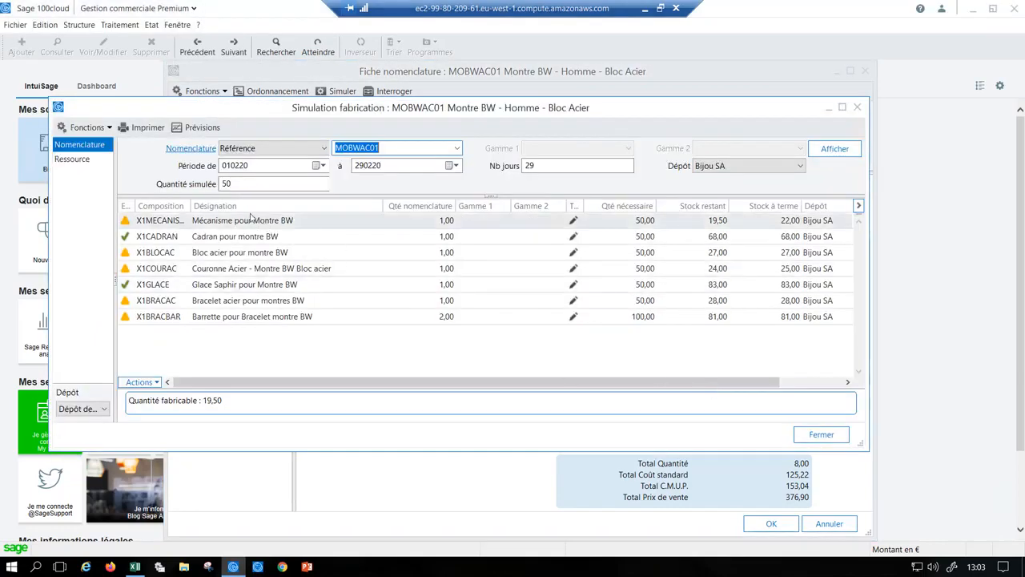
Examine the availability indicators of the simulated components, including X1MECANISME and X1BLOCAC.
left_click(254, 221)
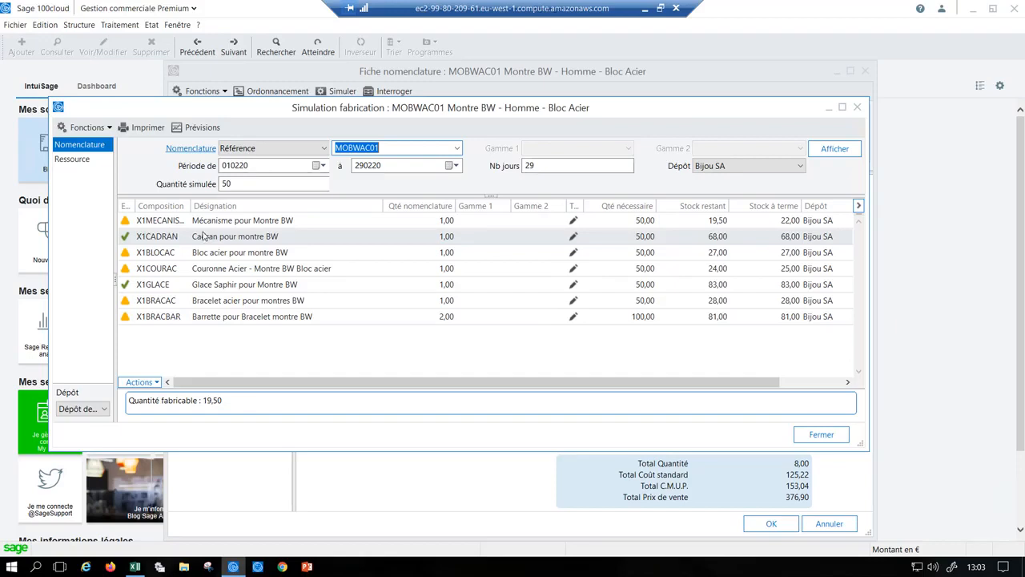
left_click(130, 223)
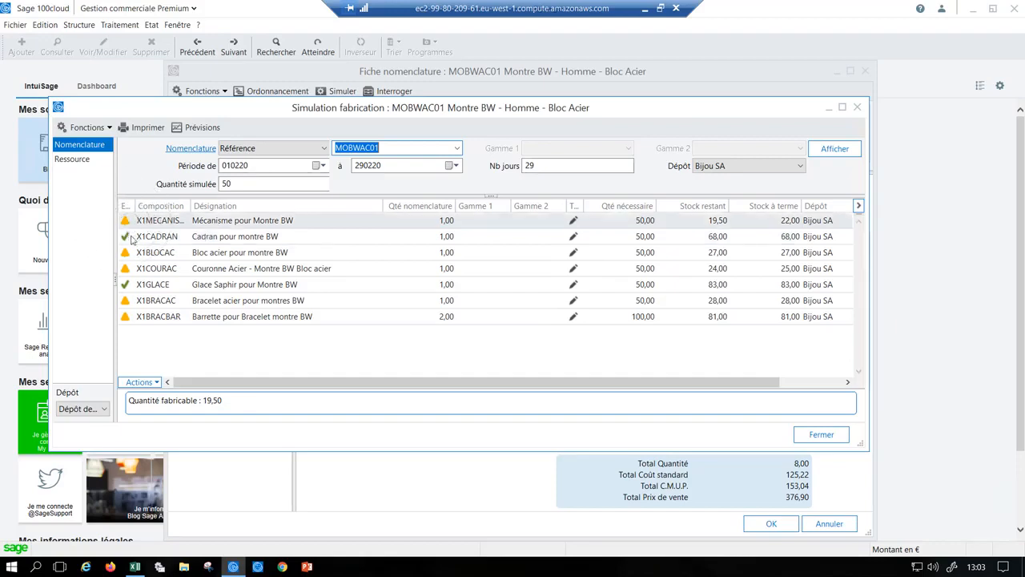
left_click(126, 253)
Show the Ressource view of the simulation and examine each resource's load, remaining capacity and availability.
left_click(81, 158)
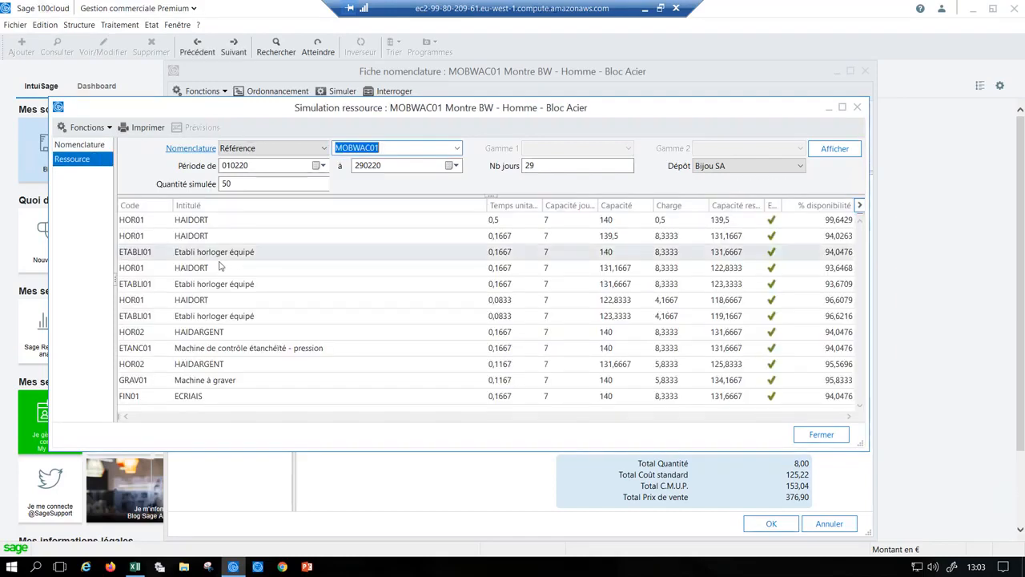
key("ctrl")
key("ctrl")
key("ctrl")
key("ctrl")
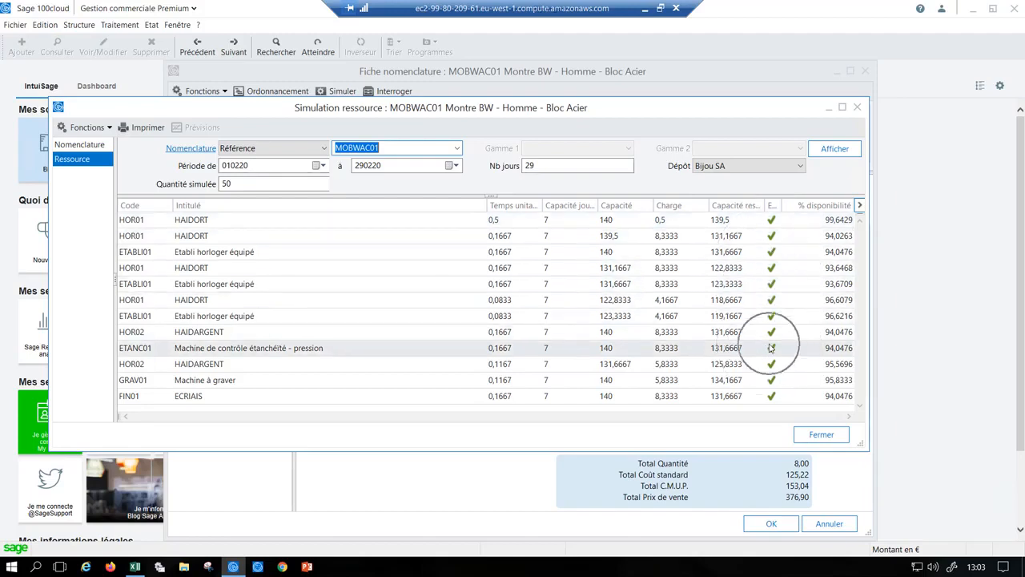
From the simulation's Nomenclature view, open the document generation settings, review the purchase document types, and close them without generating anything.
left_click(84, 148)
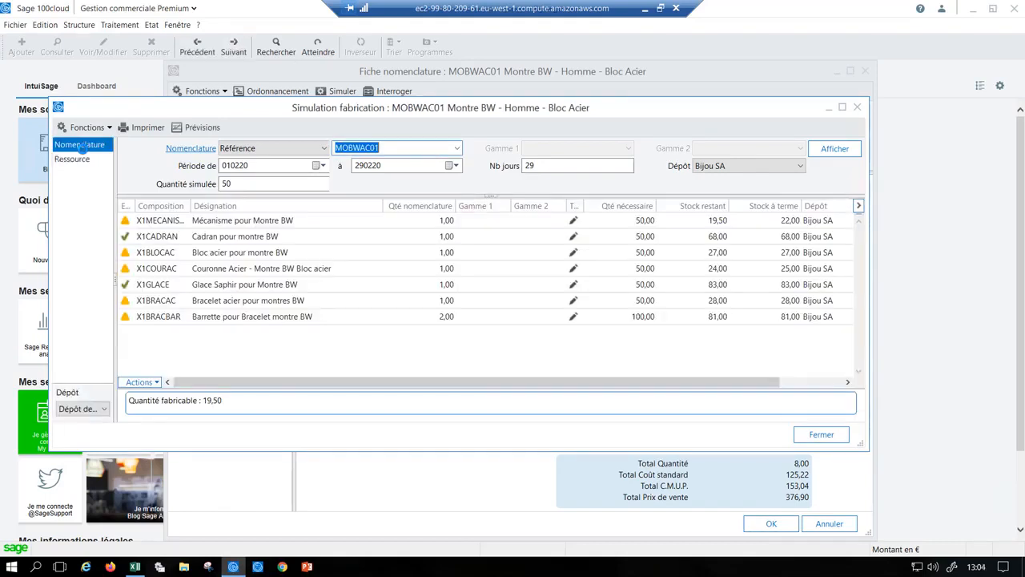
left_click(156, 383)
left_click(164, 396)
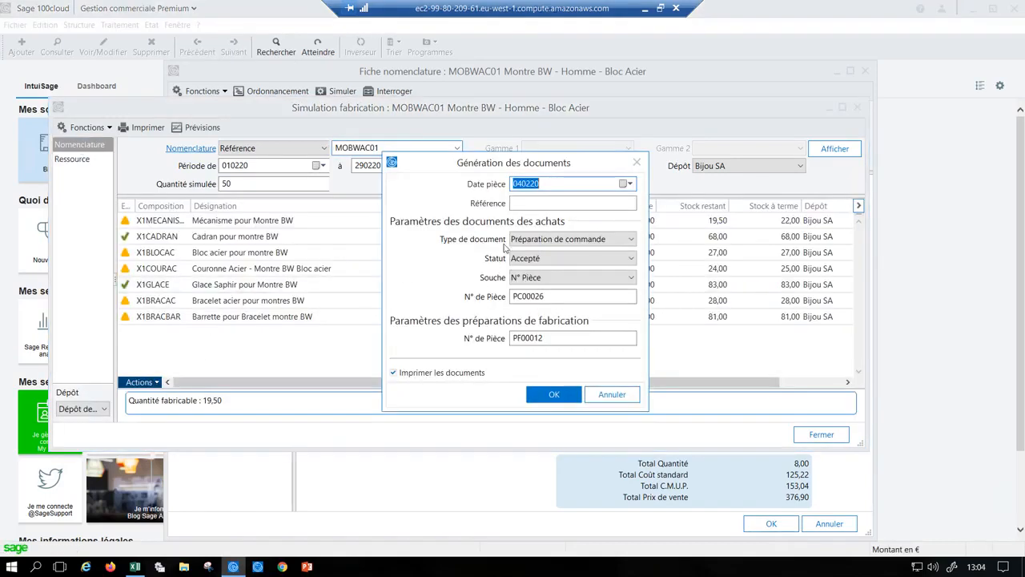
left_click(545, 240)
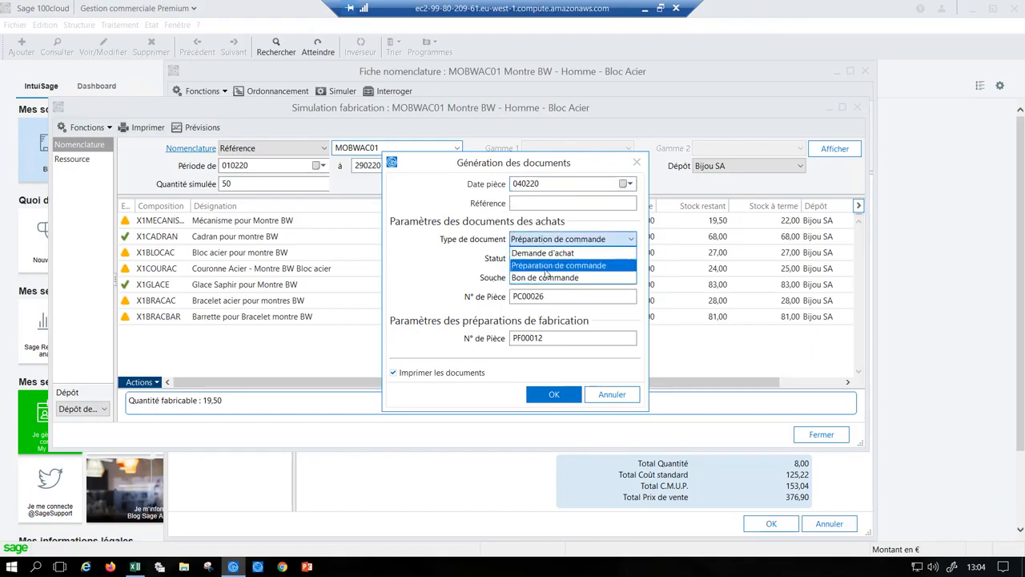
left_click(546, 171)
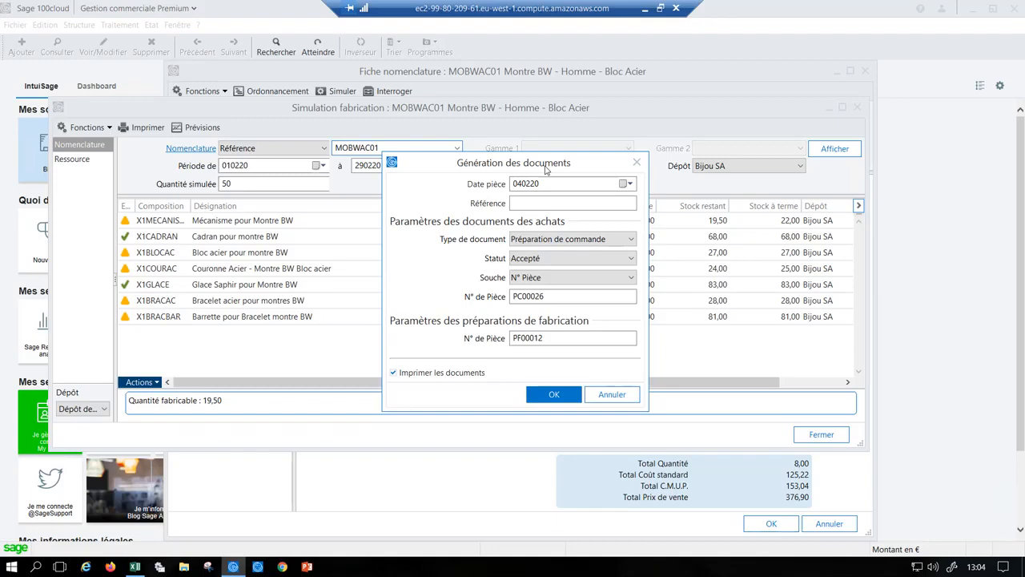
left_click(636, 163)
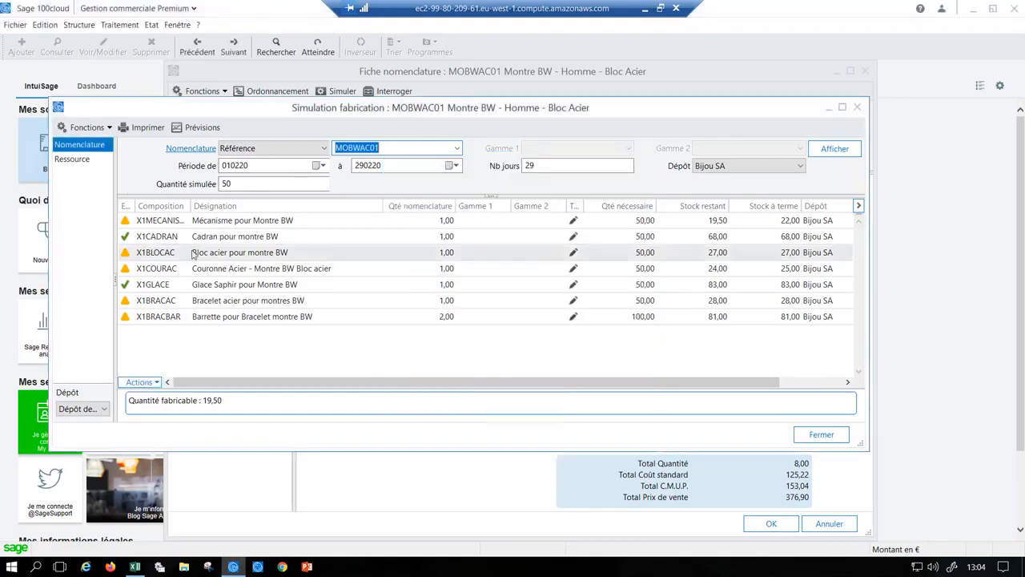
Close the manufacturing simulation, the MOBWAC01 bill of materials and the list of bills of materials.
left_click(858, 108)
left_click(865, 71)
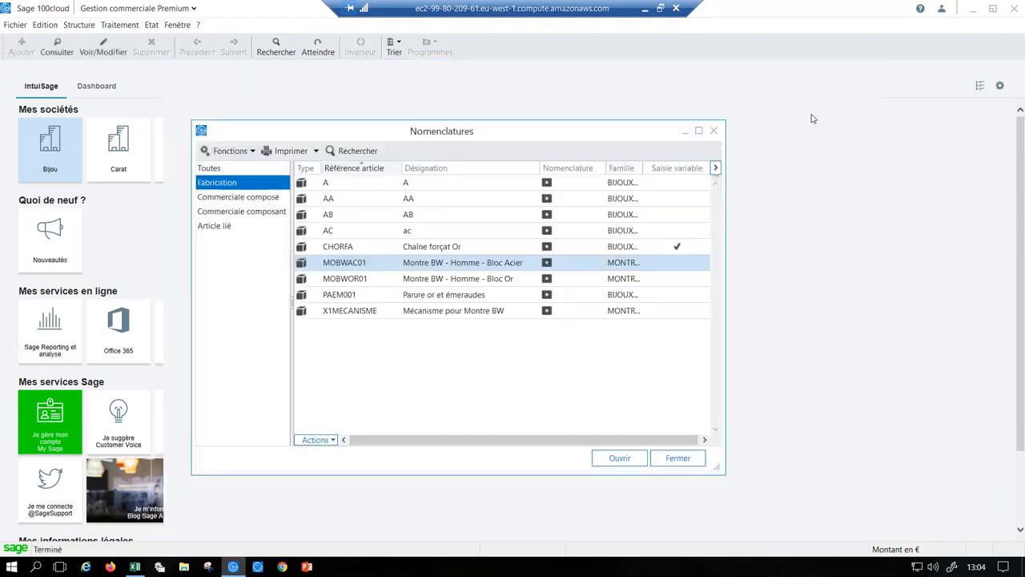
left_click(715, 132)
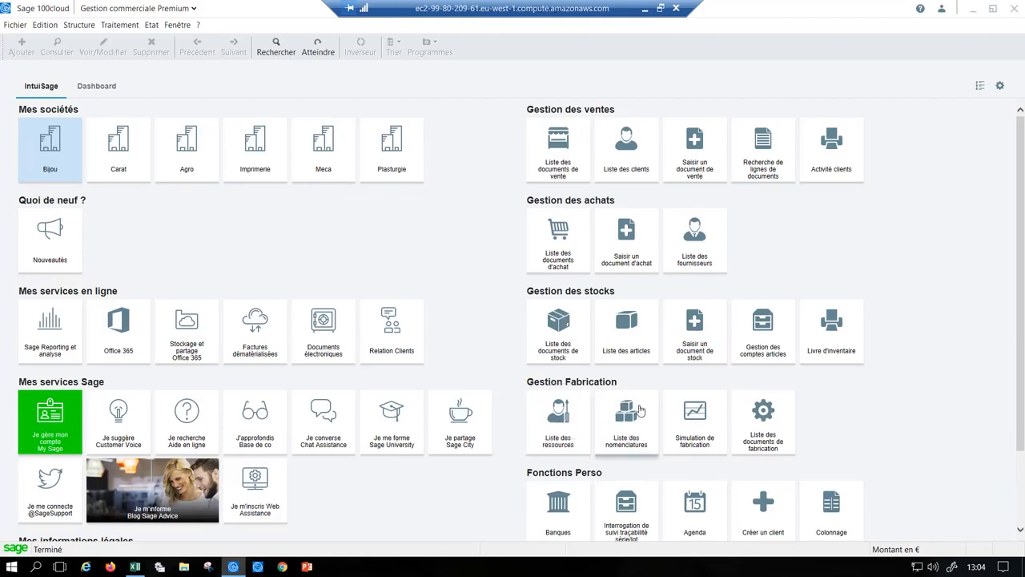
Open the list of manufacturing documents and show only the Préparation de fabrication documents.
left_click(698, 423)
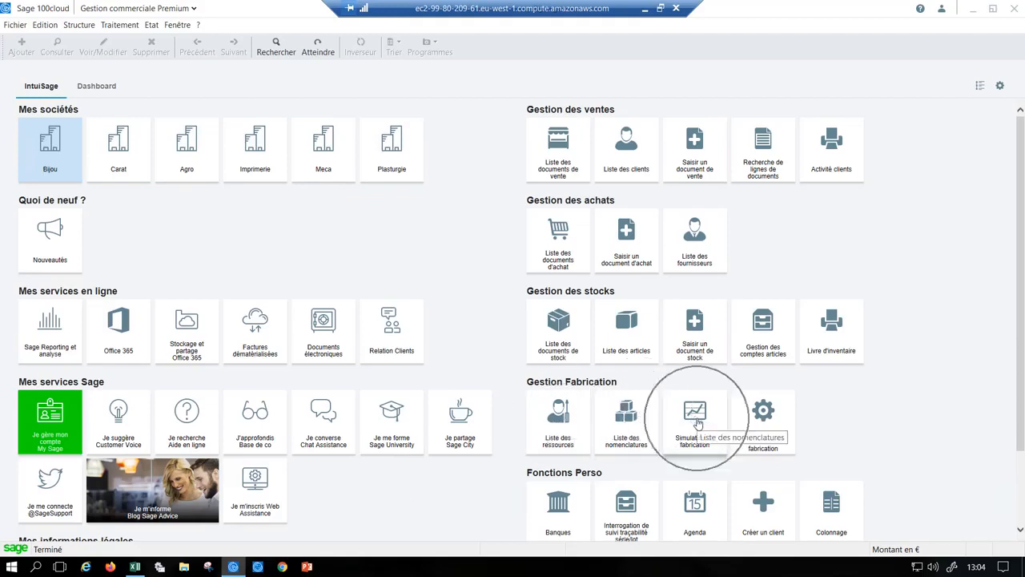
left_click(762, 412)
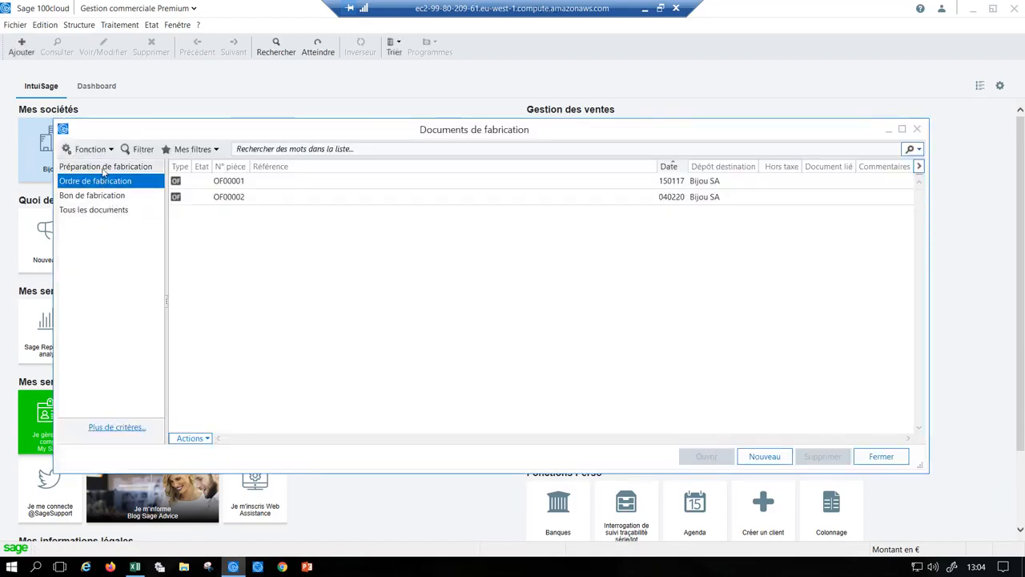
left_click(103, 168)
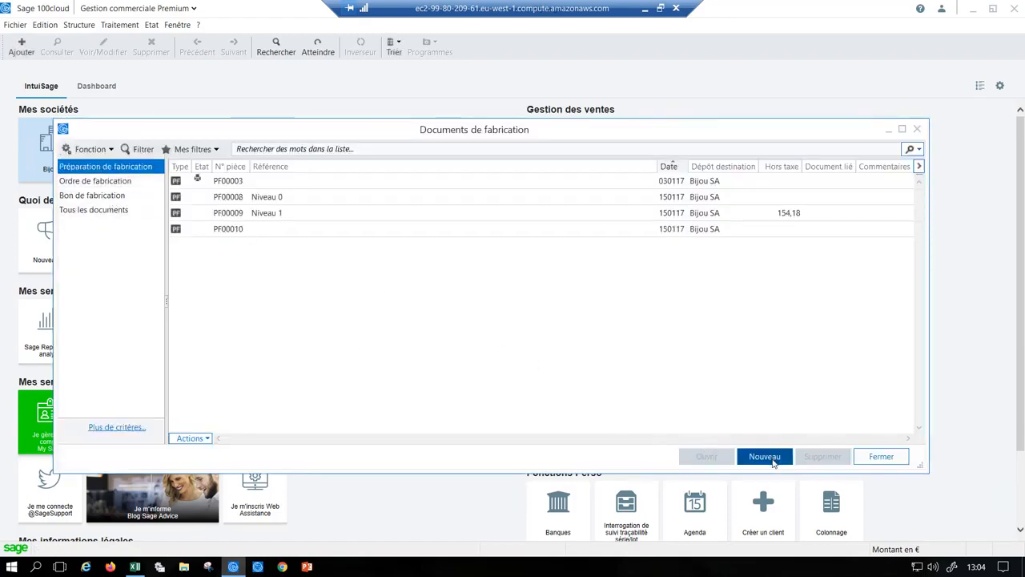
Add a new manufacturing document of type Préparation de fabrication.
left_click(764, 456)
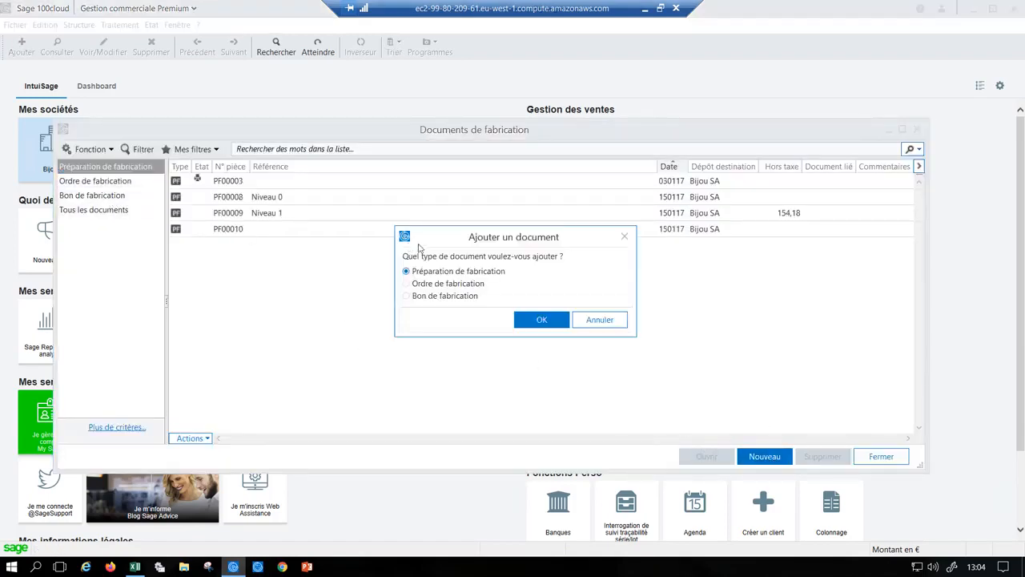
left_click(445, 288)
left_click(445, 288)
left_click(442, 289)
left_click(440, 300)
left_click(446, 273)
left_click(549, 322)
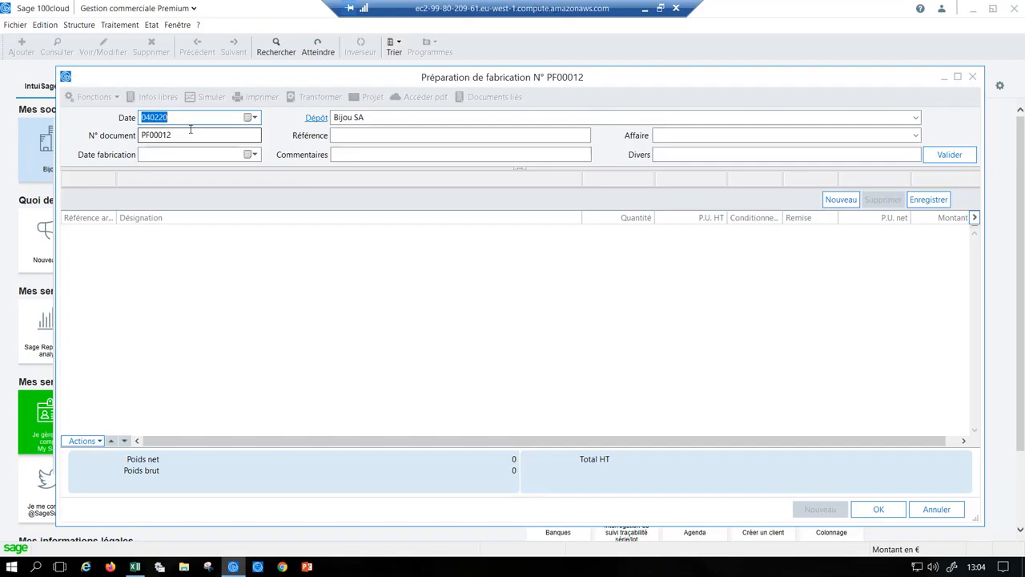
Validate the preparation's header with date 040220, depot Bijou SA and the proposed document number.
left_click(191, 129)
left_click(190, 129)
left_click(458, 133)
left_click(671, 136)
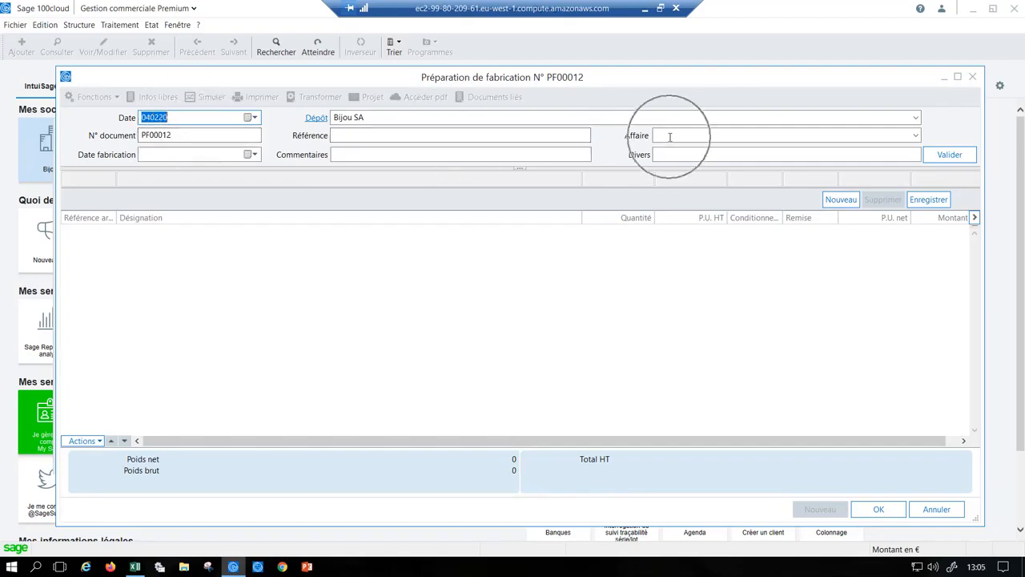
left_click(184, 146)
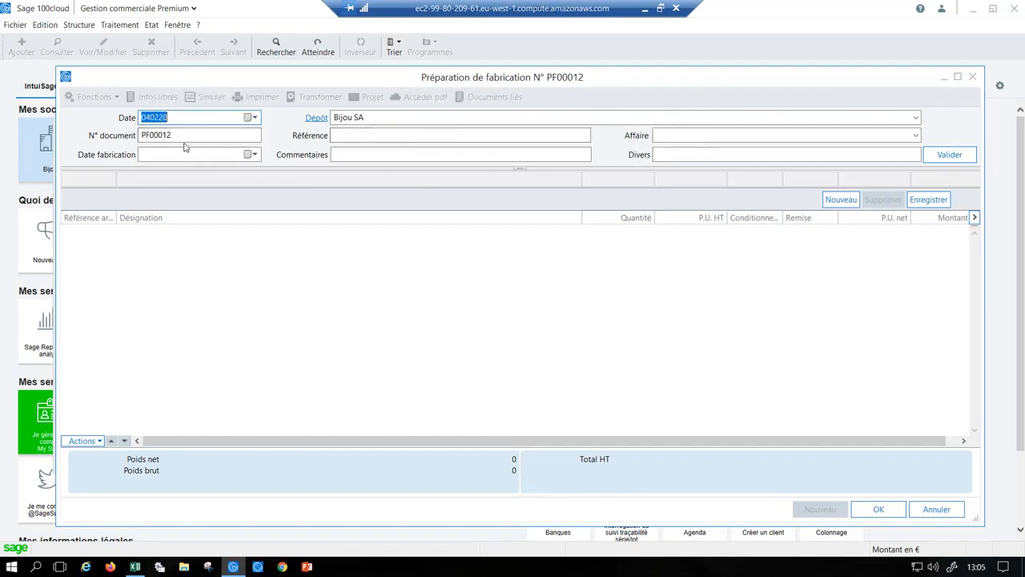
left_click(193, 136)
key("Return")
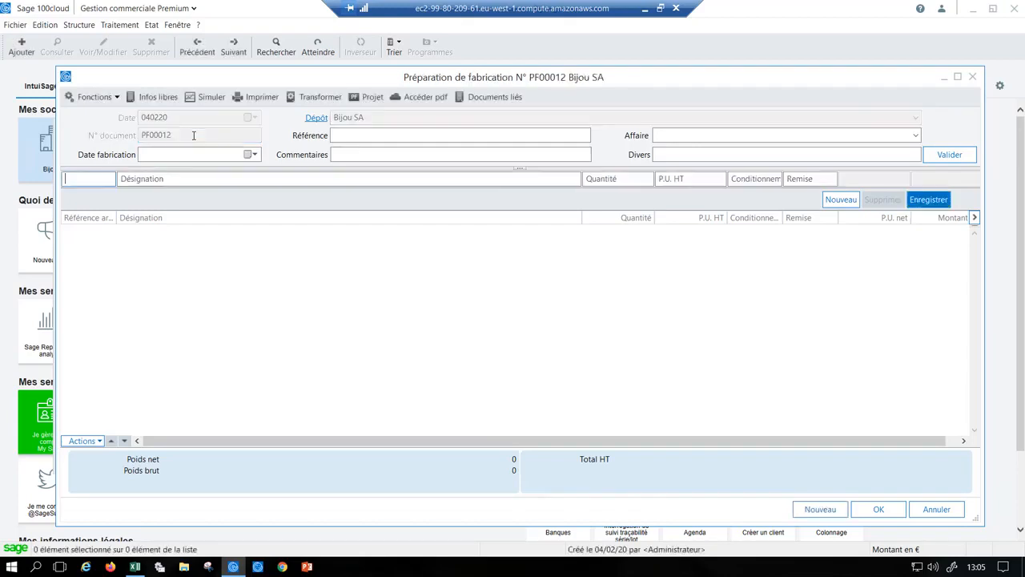
Add a line for article MOBWAC01 (Montre BW - Homme - Bloc Acier) with a quantity of 20.
type("MO")
key("Tab")
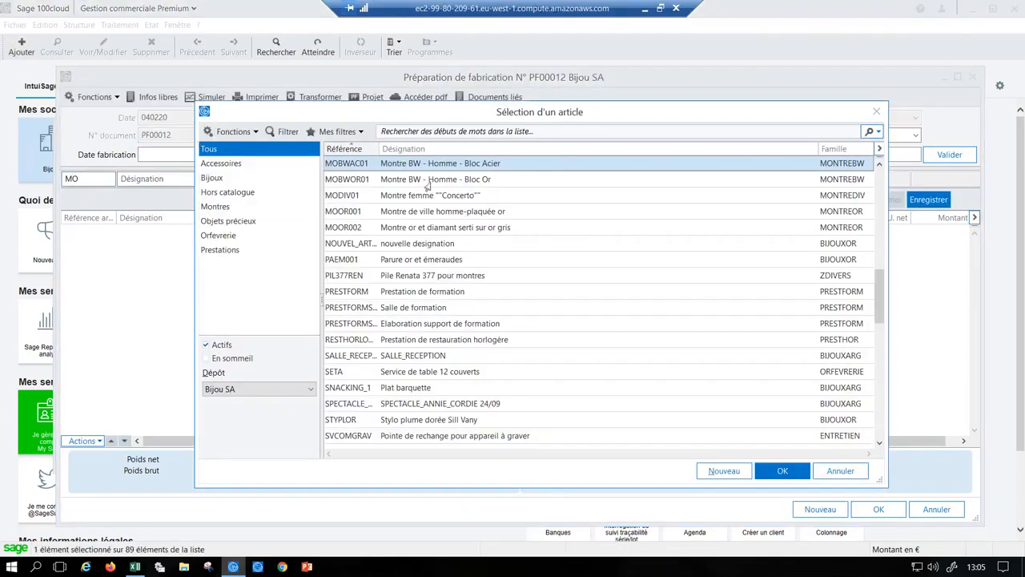
double_click(483, 164)
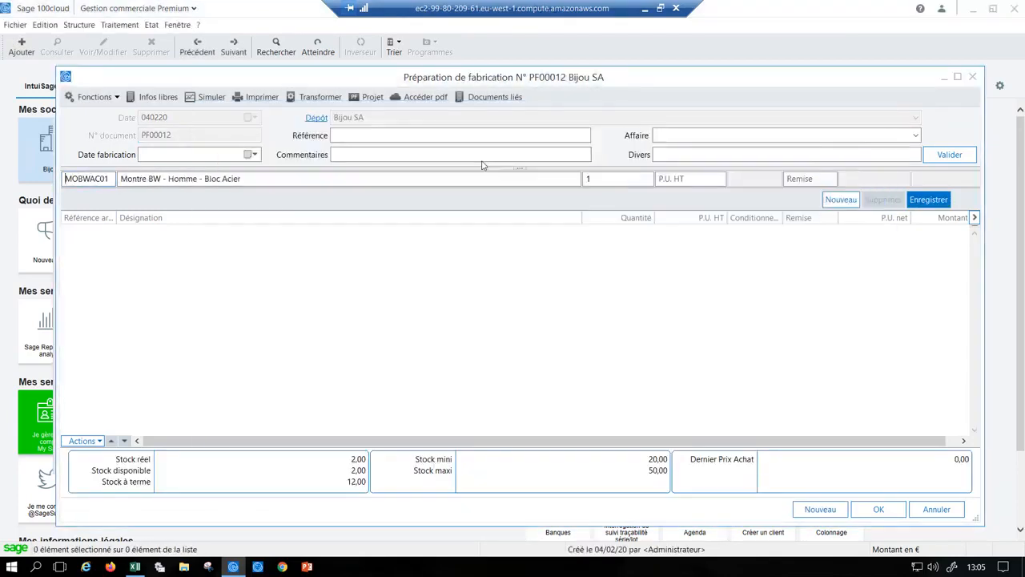
key("Tab")
key("Return")
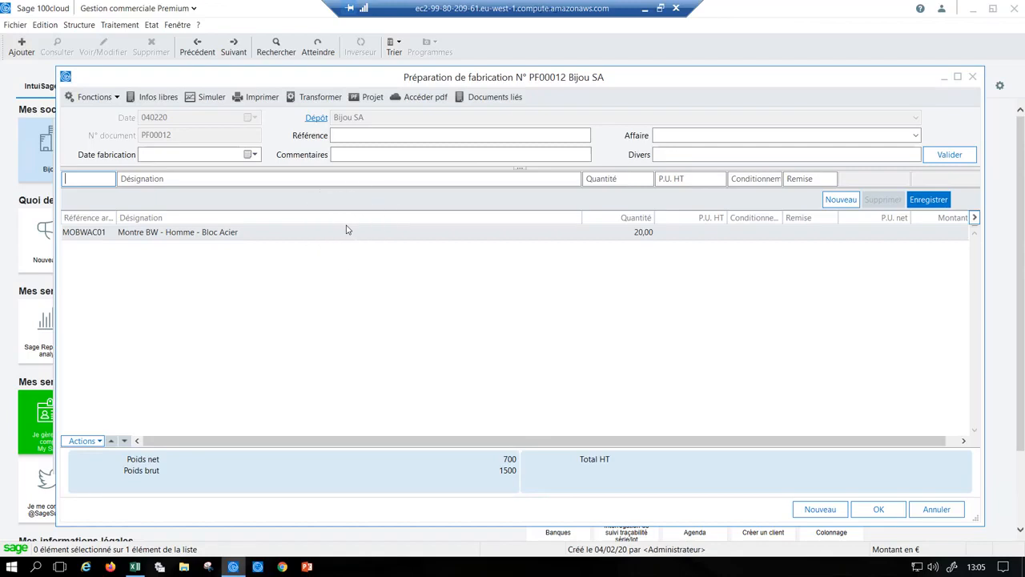
key("ctrl")
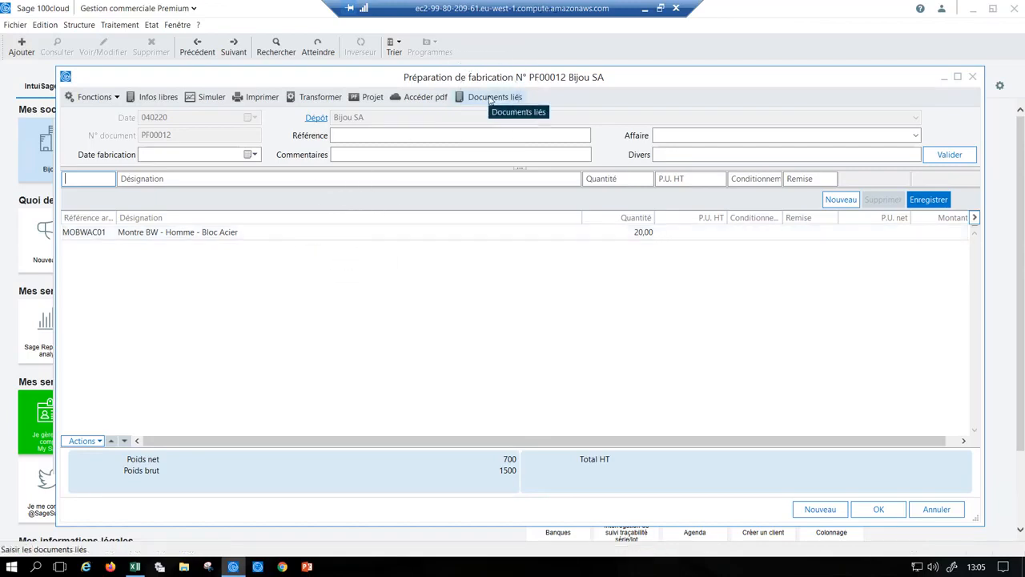
key("ctrl")
key("ctrl")
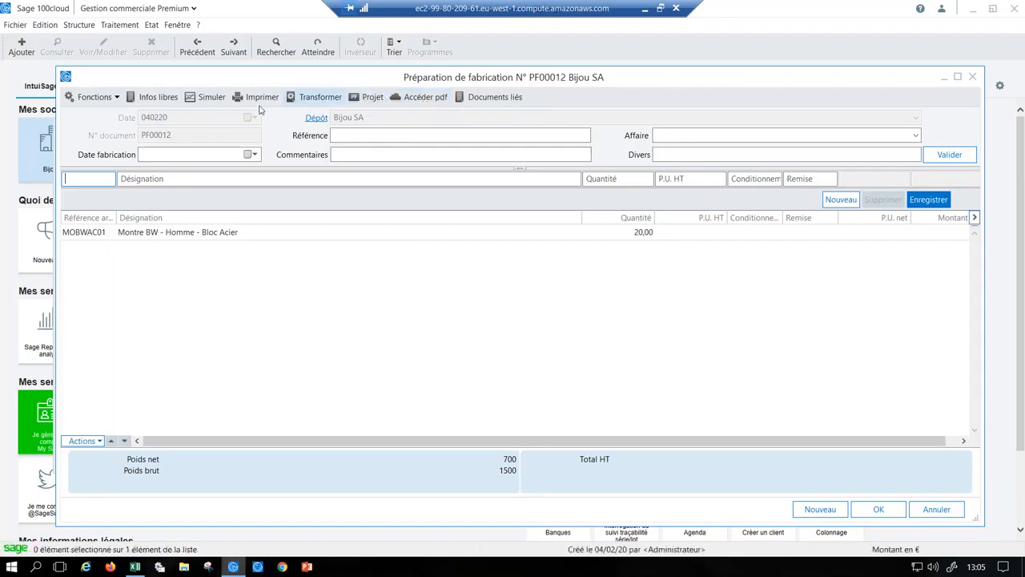
Transform the preparation into an Ordre de fabrication dated 040220, open it, and accept 19 units to manufacture with 1 on backorder.
key("ctrl")
key("ctrl")
left_click(319, 97)
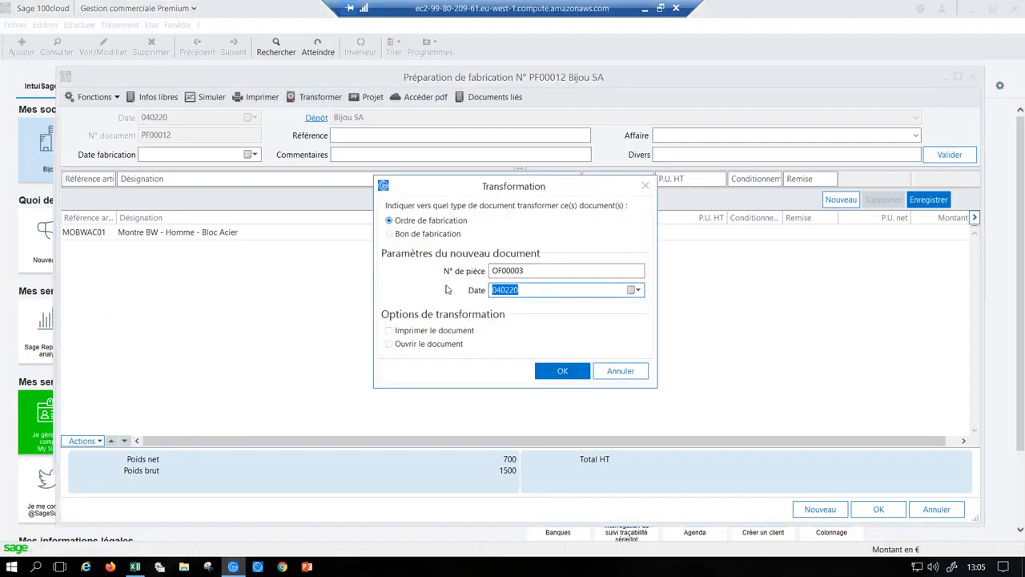
left_click(428, 344)
left_click(563, 370)
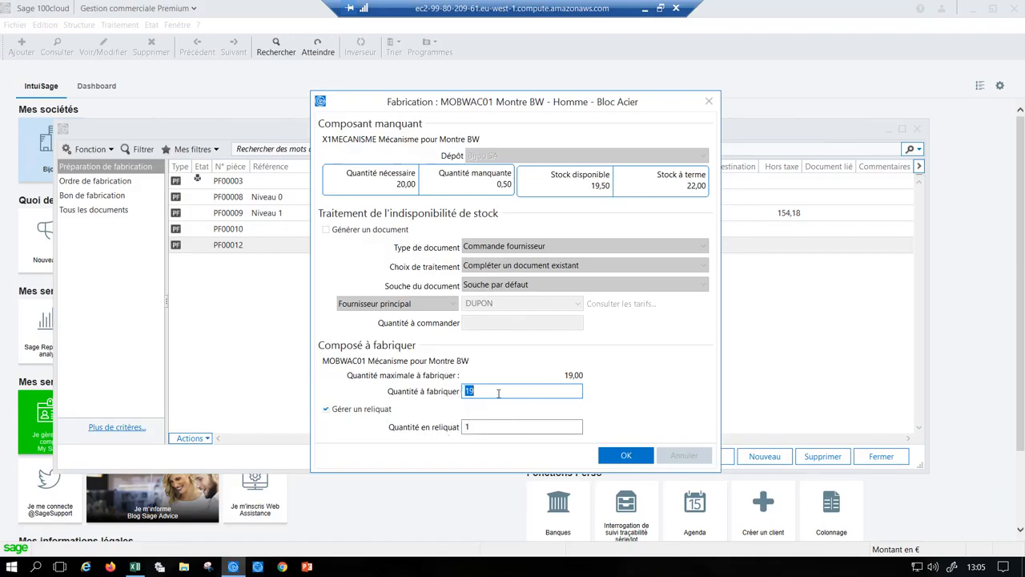
left_click(621, 454)
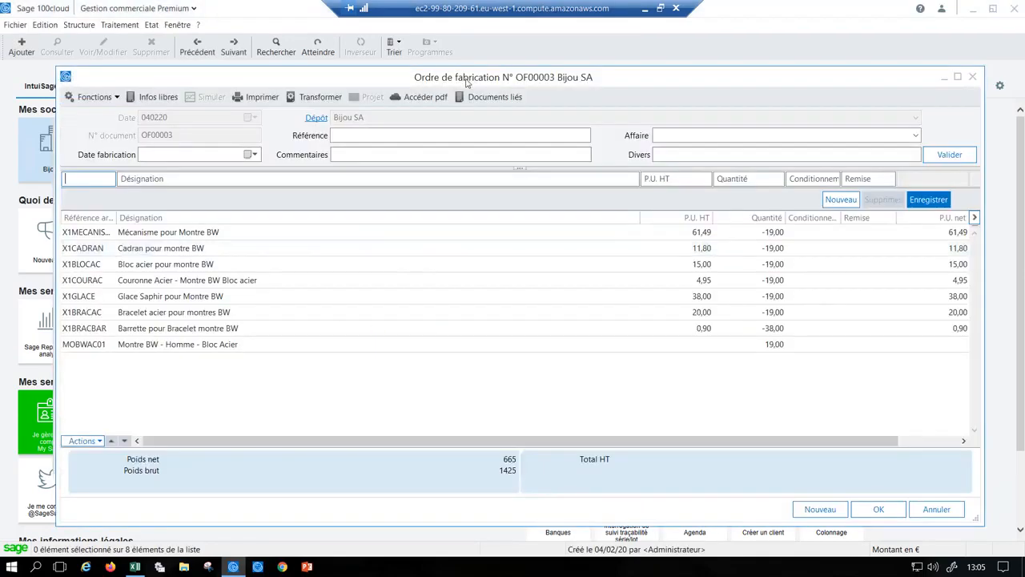
Examine the component quantities in the manufacturing order and the stock levels of the MOBWAC01 watch line.
key("ctrl")
key("ctrl")
left_click(535, 231)
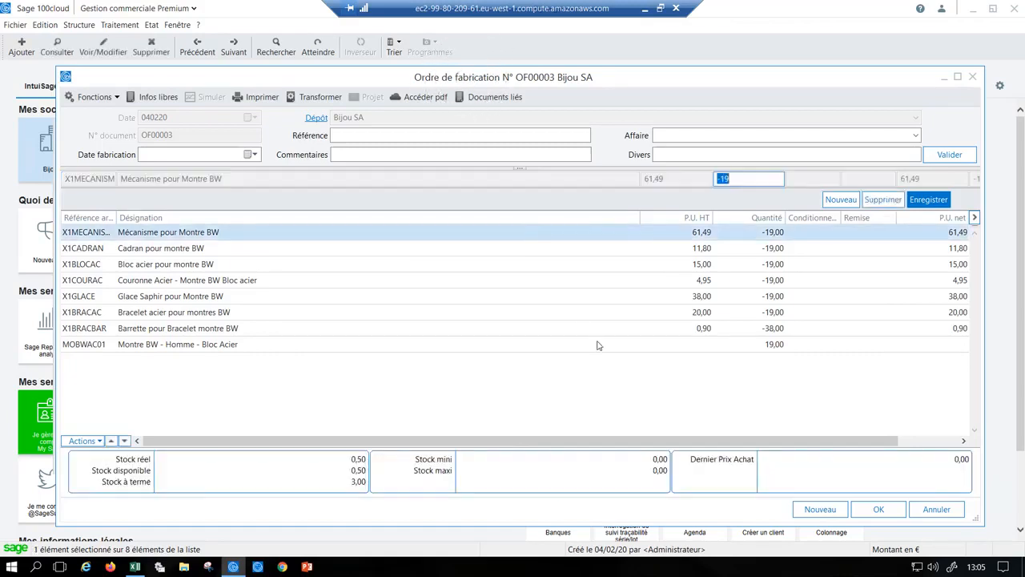
left_click(645, 336, "shift")
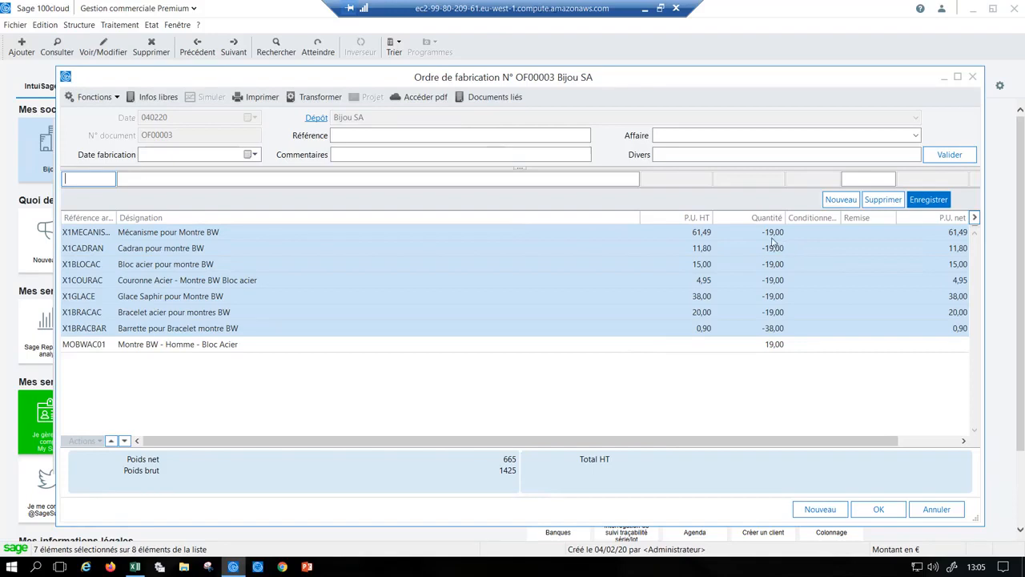
left_click(759, 346)
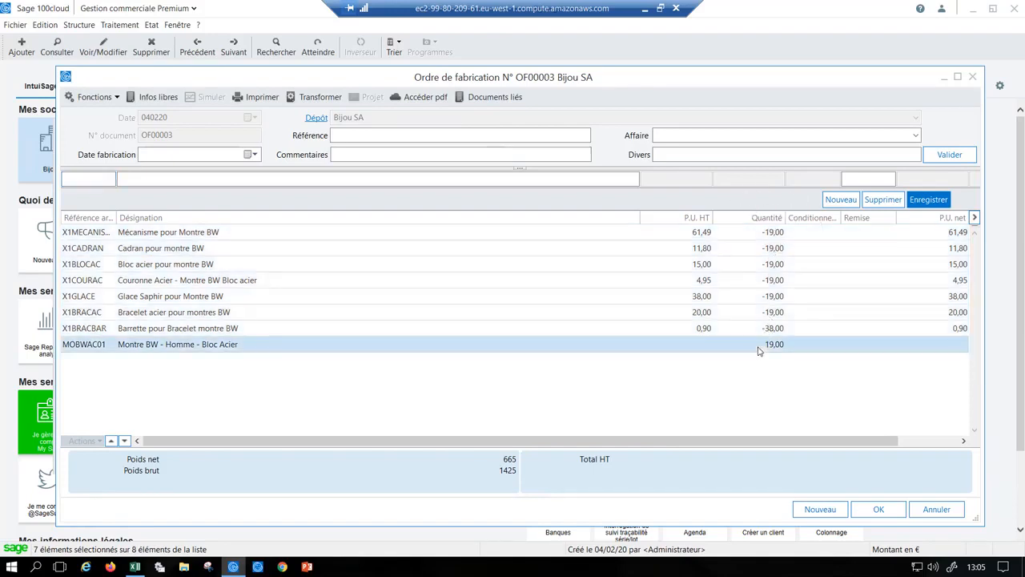
left_click(761, 346)
left_click(762, 350)
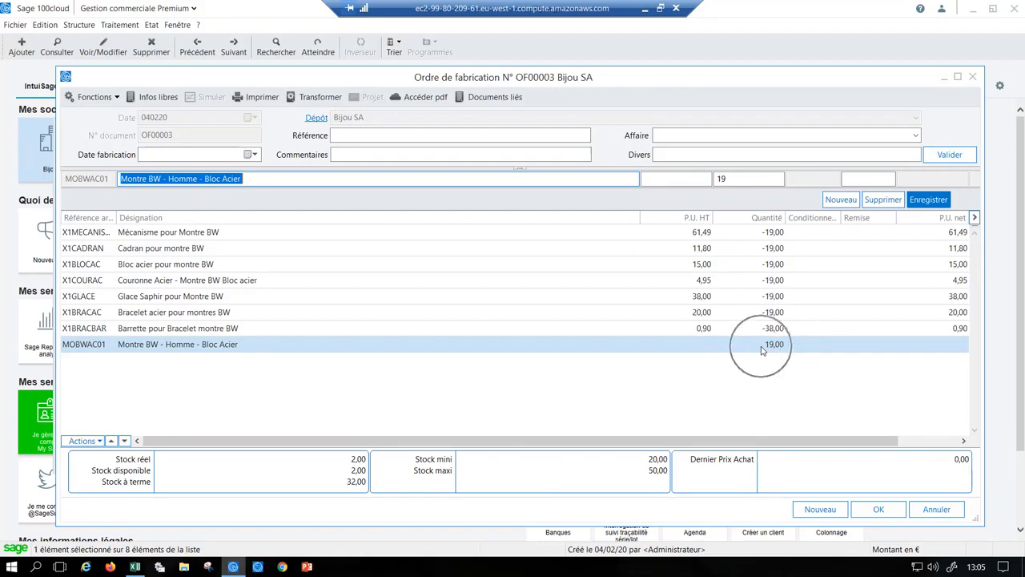
key("ctrl")
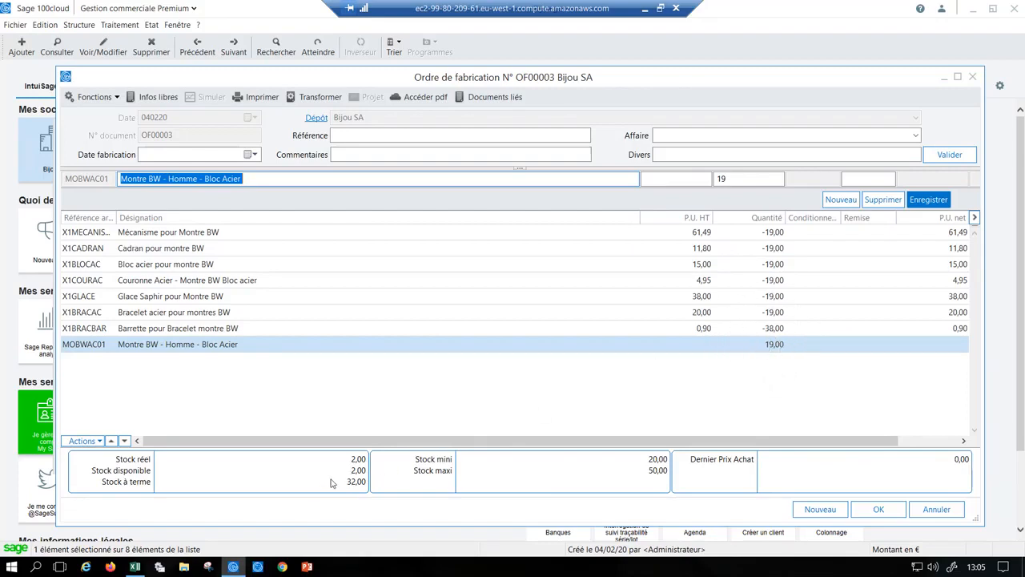
key("ctrl")
key("ctrl")
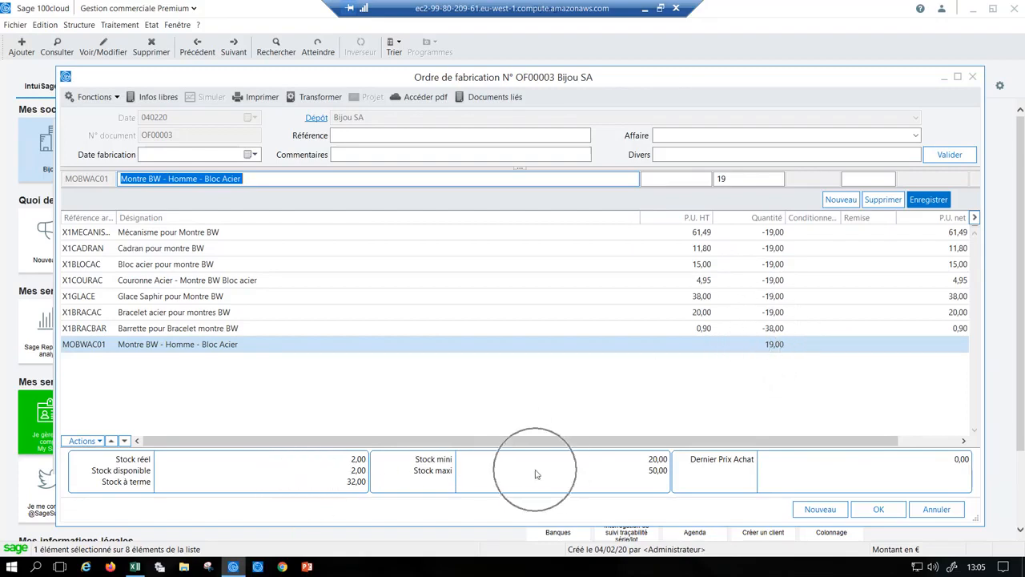
key("ctrl")
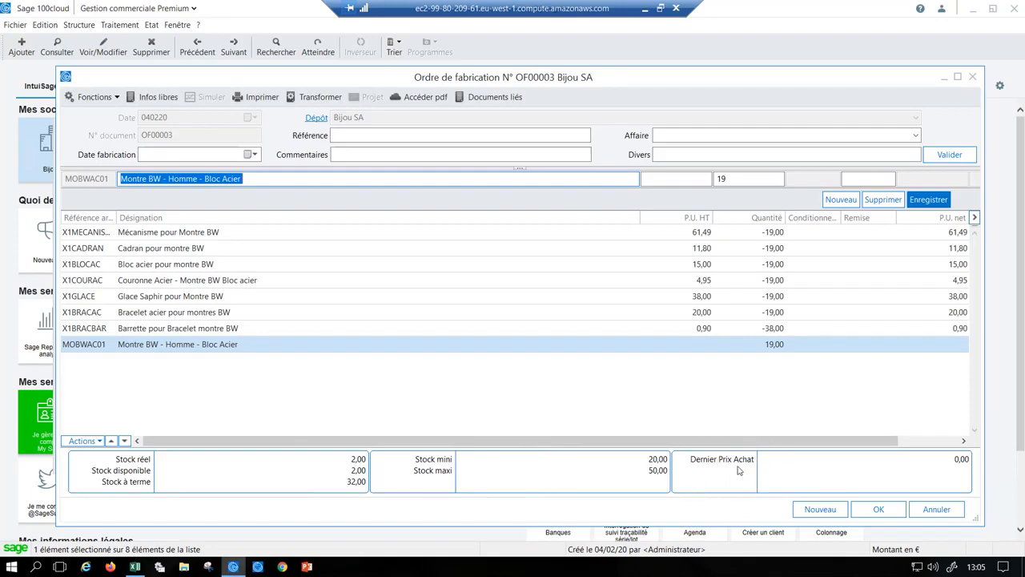
Preview the manufacturing order's printout with the Fiche suiveuse code barres.bgc template.
left_click(262, 99)
left_click(248, 133)
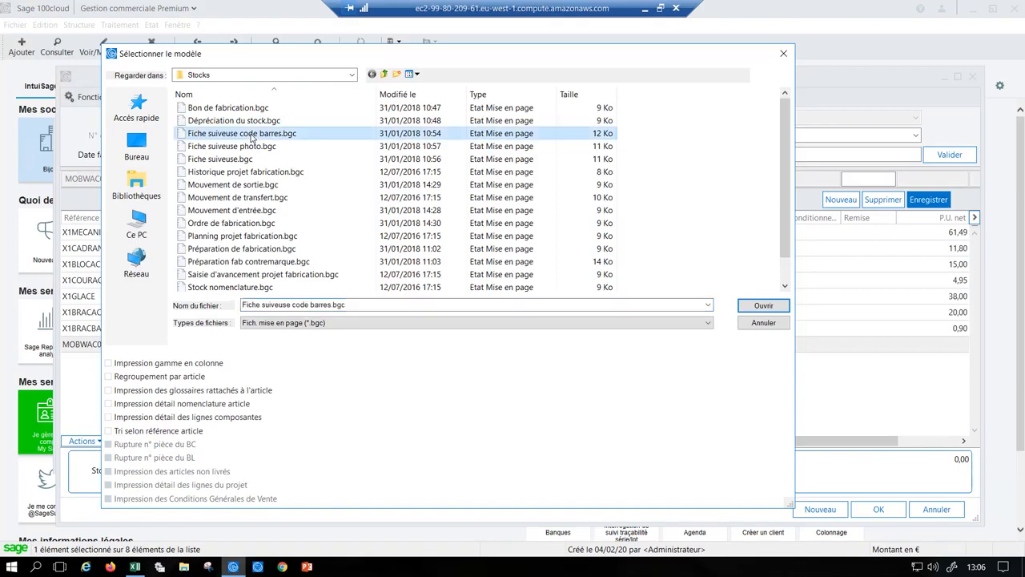
double_click(251, 135)
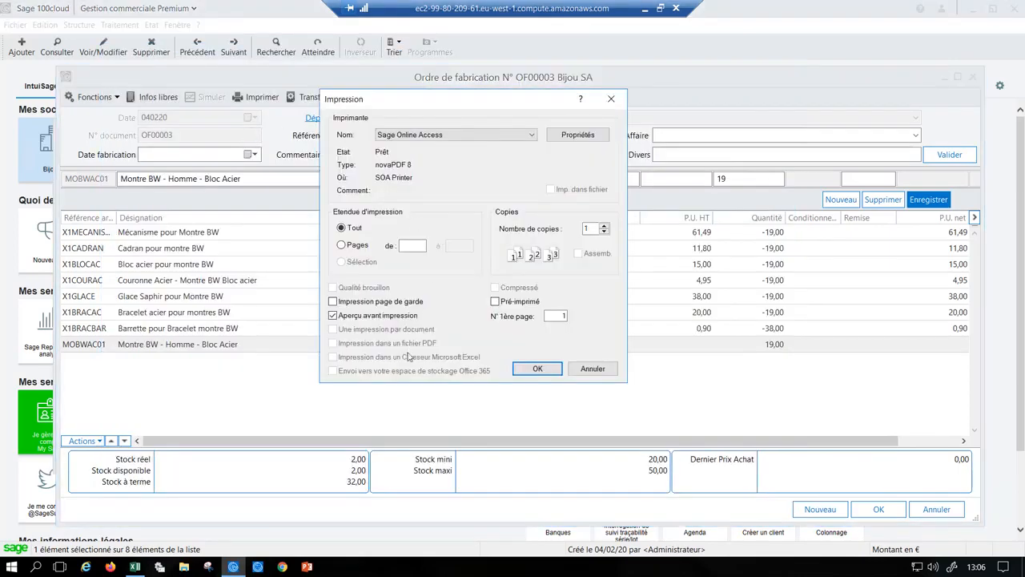
left_click(536, 370)
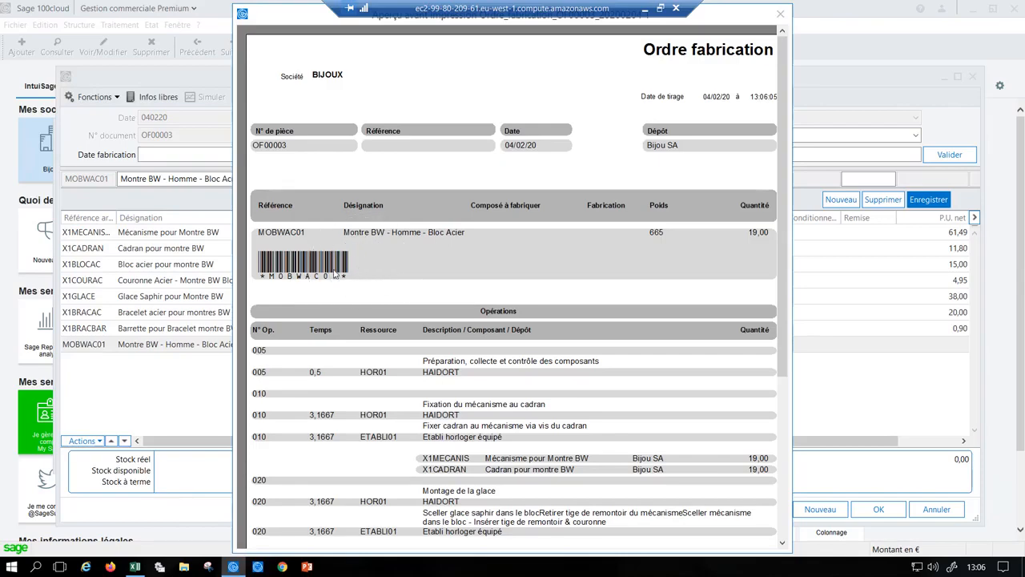
Review the barcode, operations, times, resources and components in the routing sheet preview, and close it.
scroll(370, 328, "down", 2)
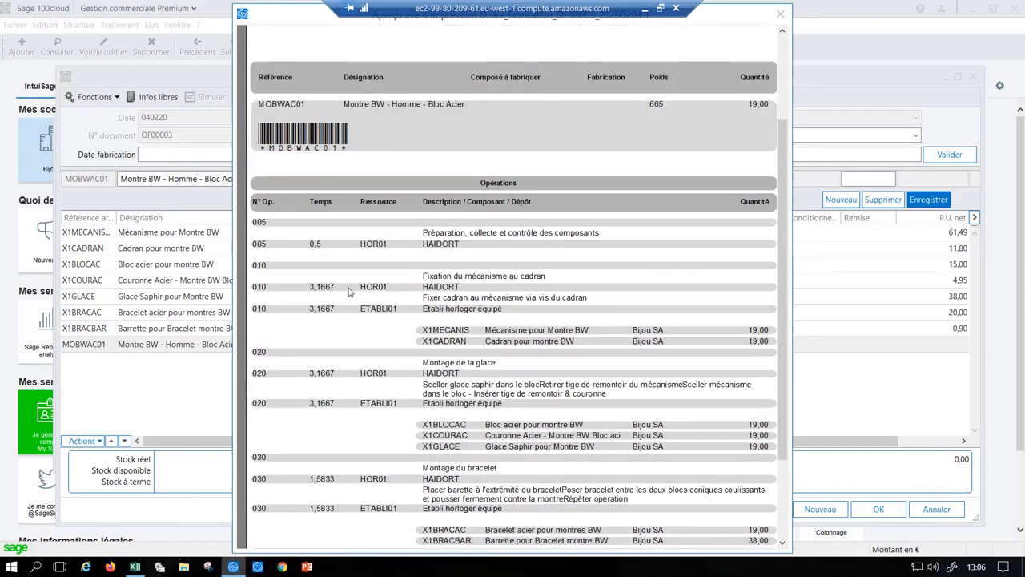
key("ctrl")
key("ctrl")
key("ctrl")
key("ctrl")
scroll(579, 344, "down", 1)
key("ctrl")
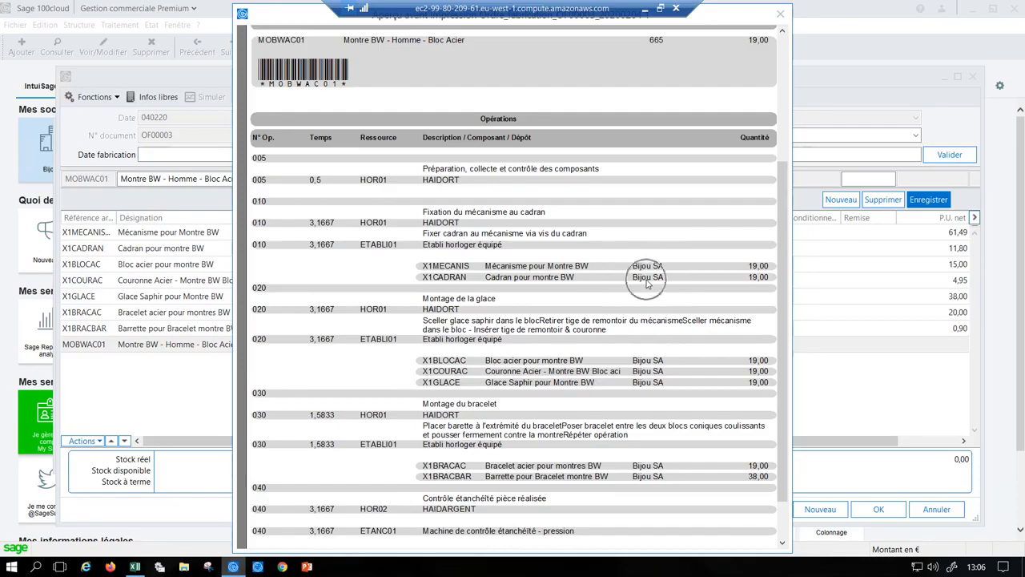
scroll(645, 282, "down", 1)
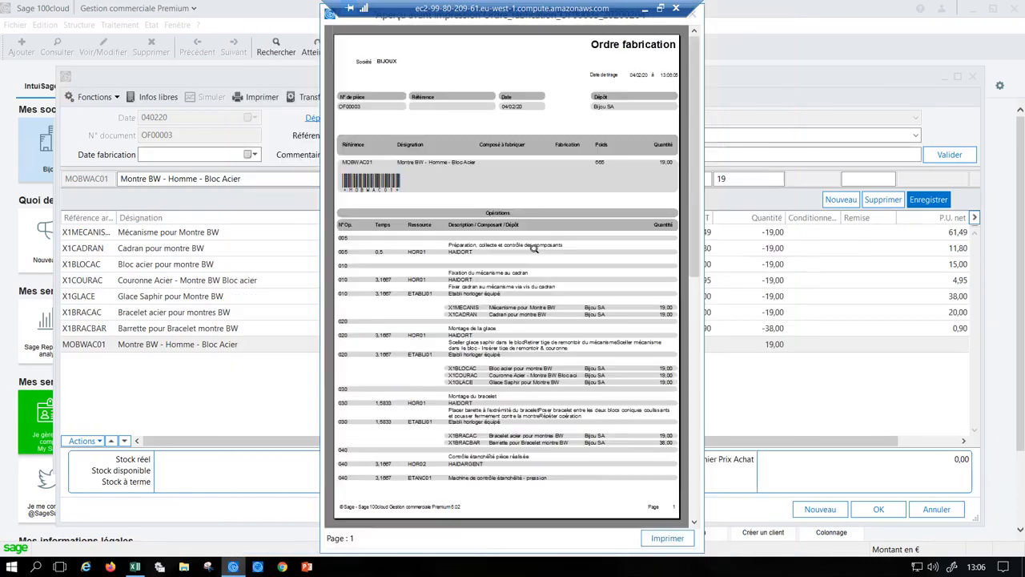
left_click(534, 248)
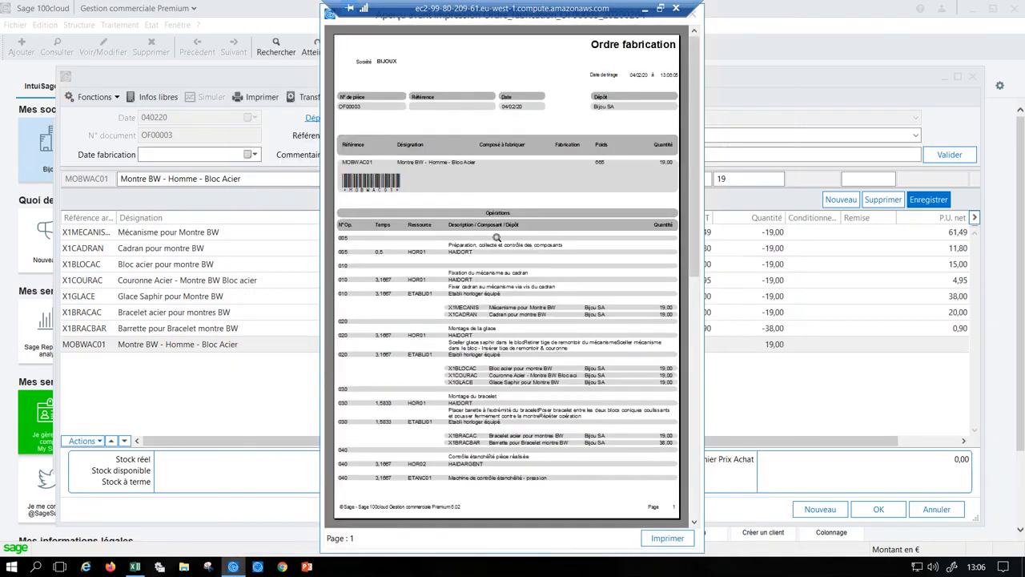
left_click(694, 14)
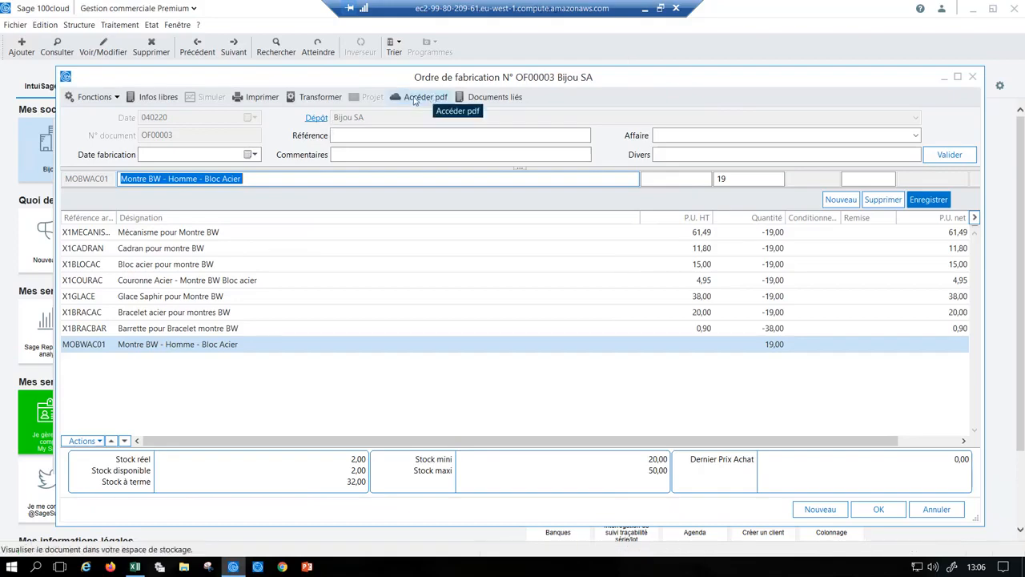
Print the order with Fiche suiveuse code barres.bgc, without preview, sending it to the Office 365 storage space.
left_click(258, 98)
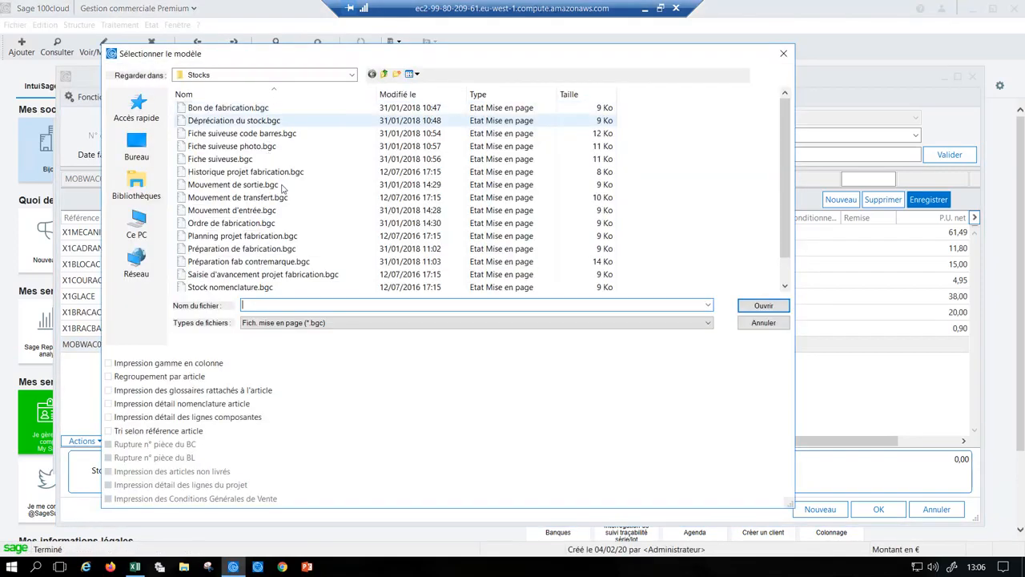
double_click(229, 134)
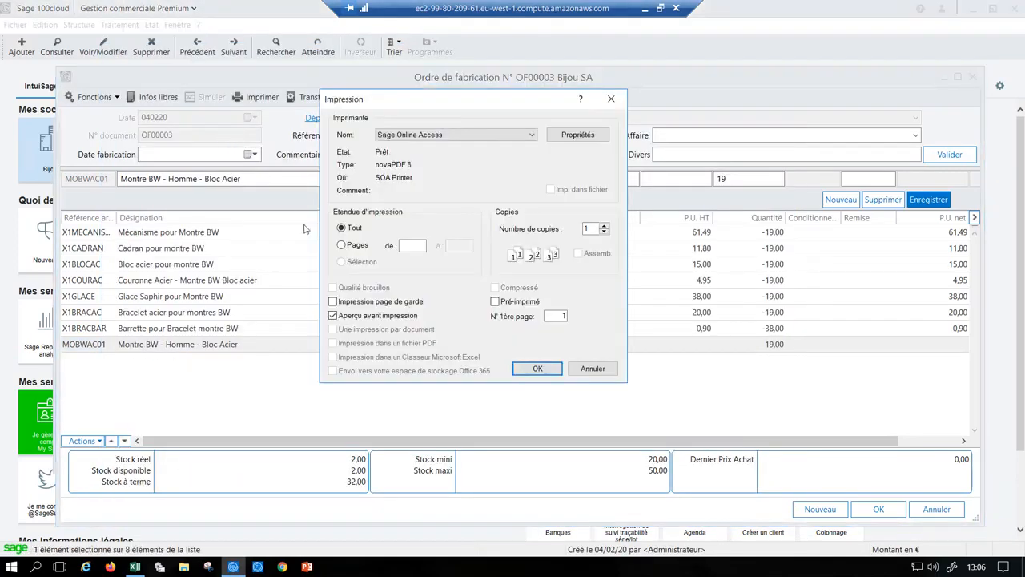
left_click(358, 319)
left_click(374, 373)
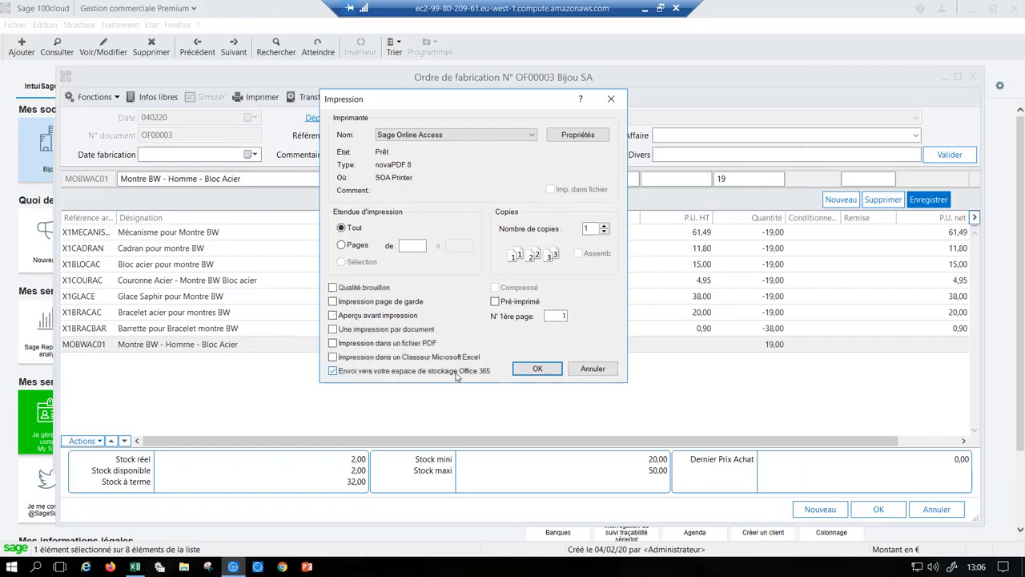
left_click(536, 369)
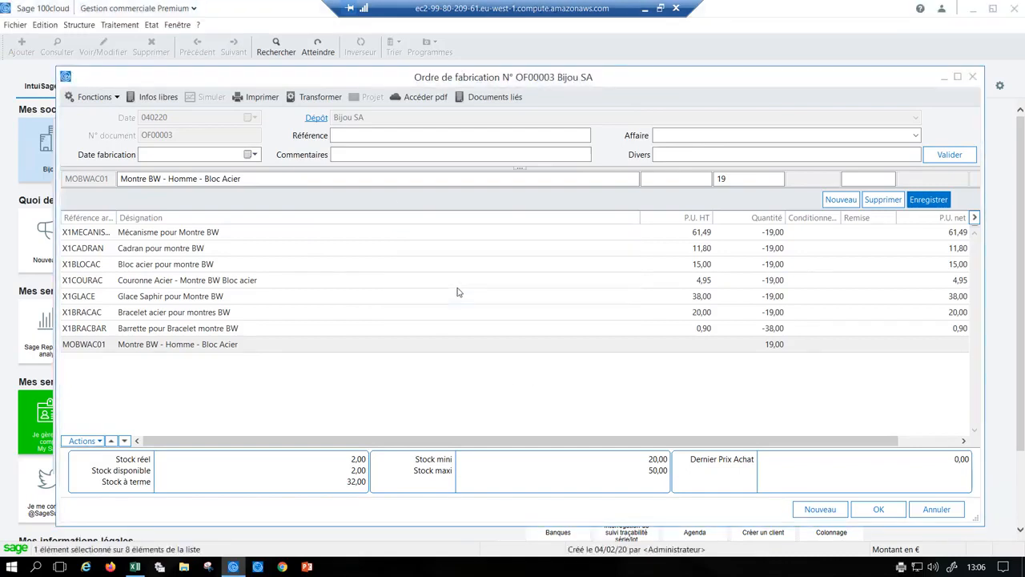
Open the archived PDF of the manufacturing order from the storage space.
key("ctrl")
key("ctrl")
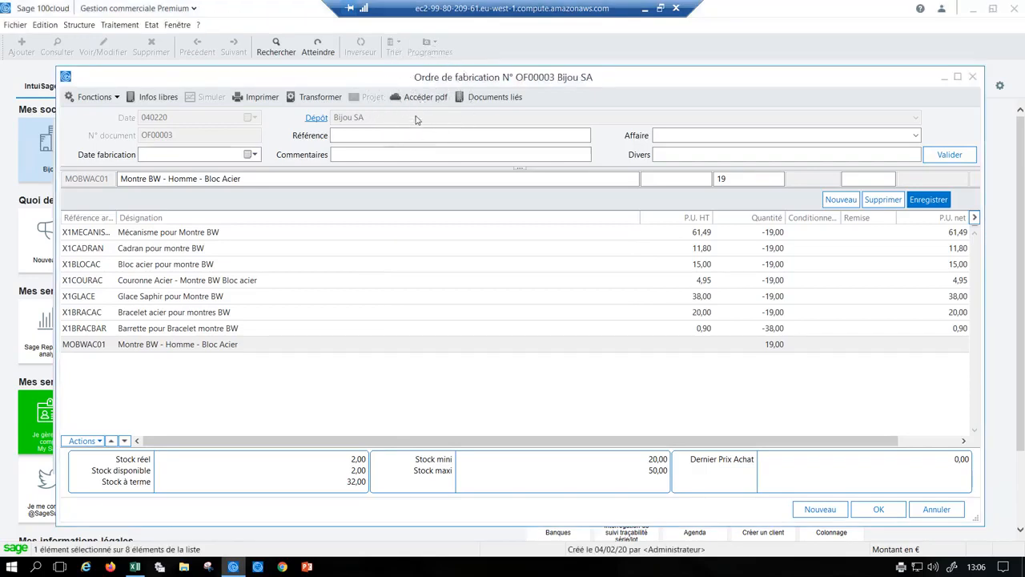
key("ctrl")
left_click(431, 99)
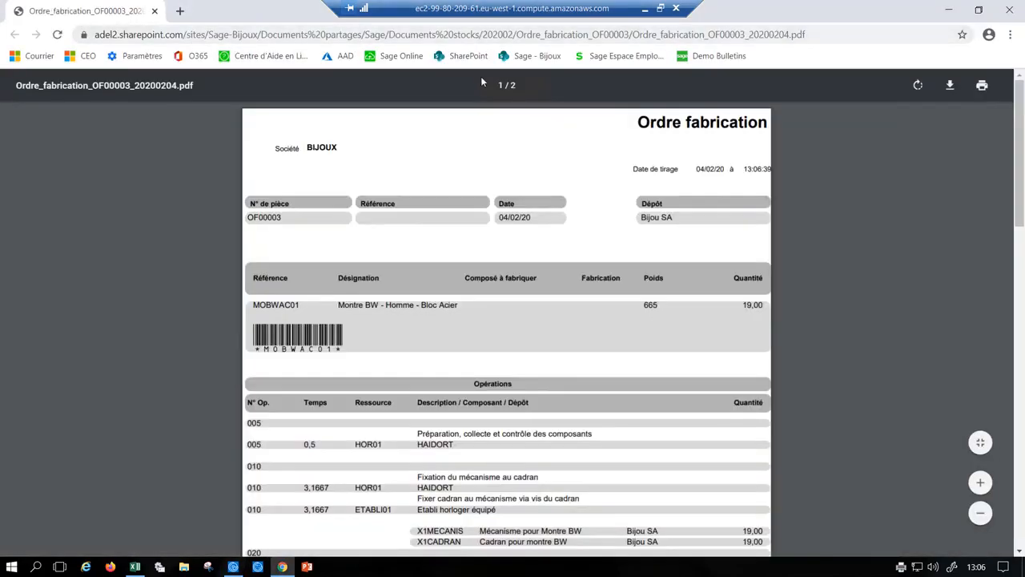
Browse to the PDF's parent SharePoint folder, Documents stocks/202002, and return to the manufacturing order in Sage 100cloud.
left_click(520, 34)
left_click_drag(521, 34, 933, 32)
key("BackSpace")
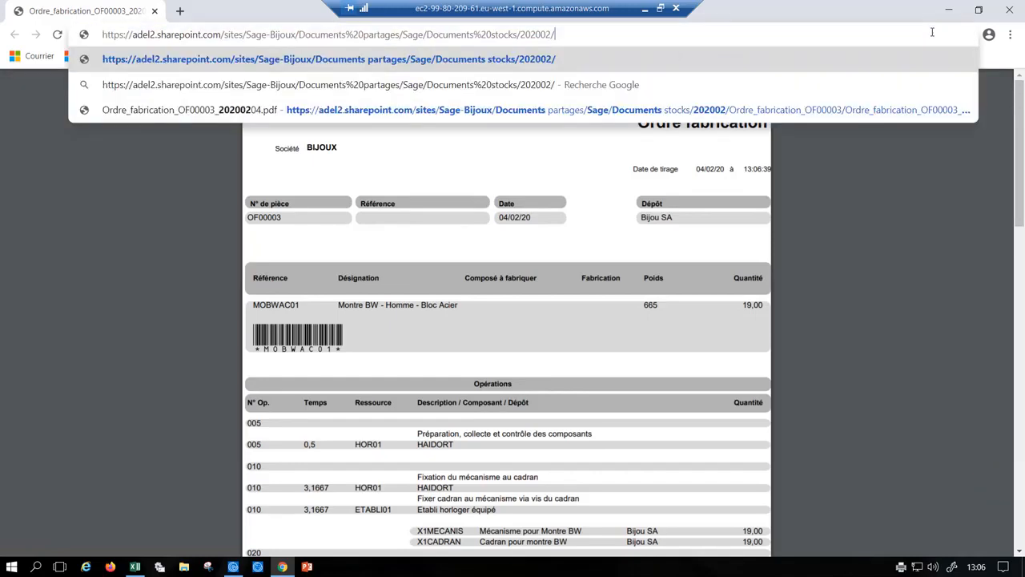
key("Return")
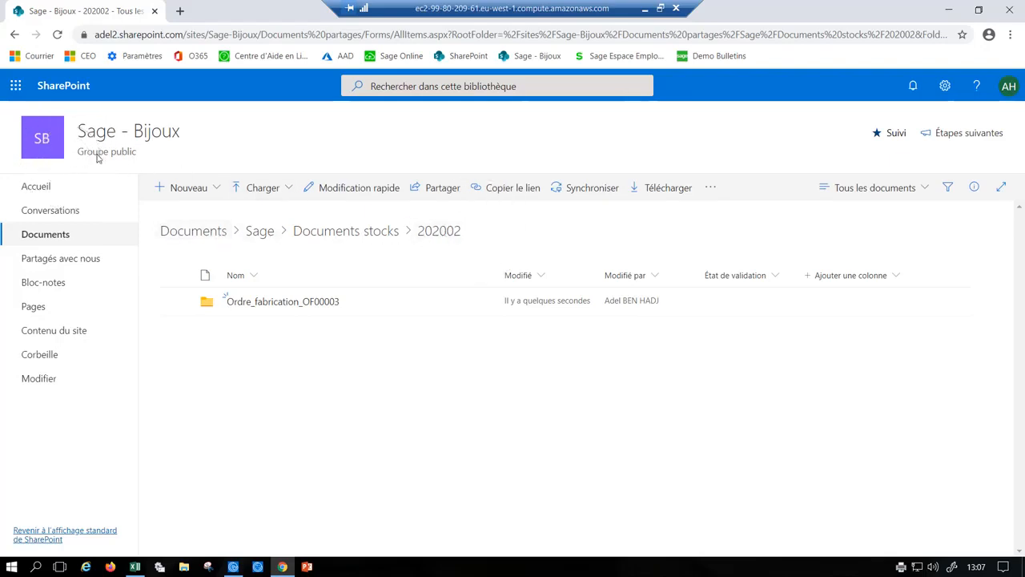
left_click(950, 12)
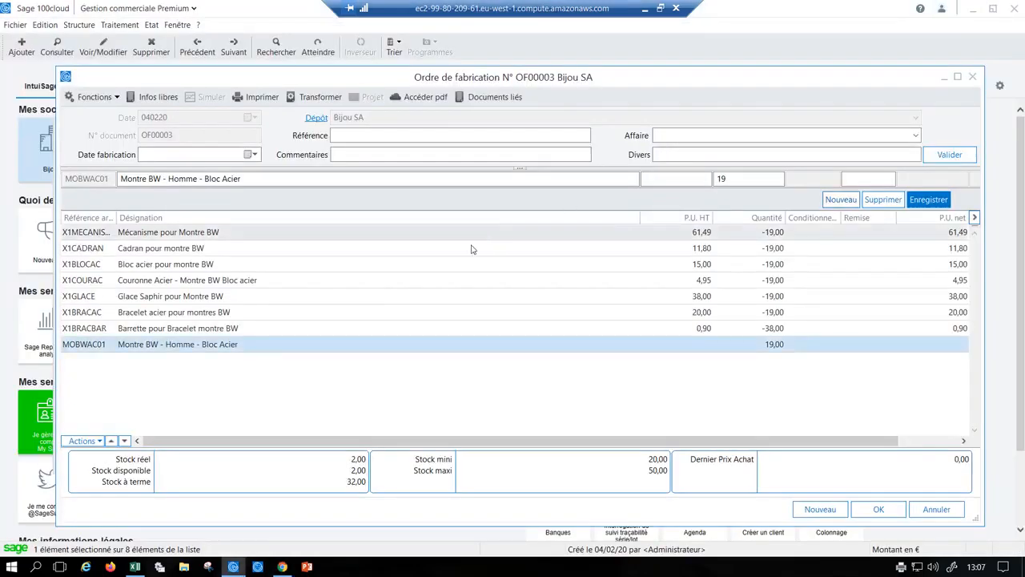
Copy all lines of the manufacturing order, from the Mécanisme component to the MOBWAC01 watch.
left_click(298, 238)
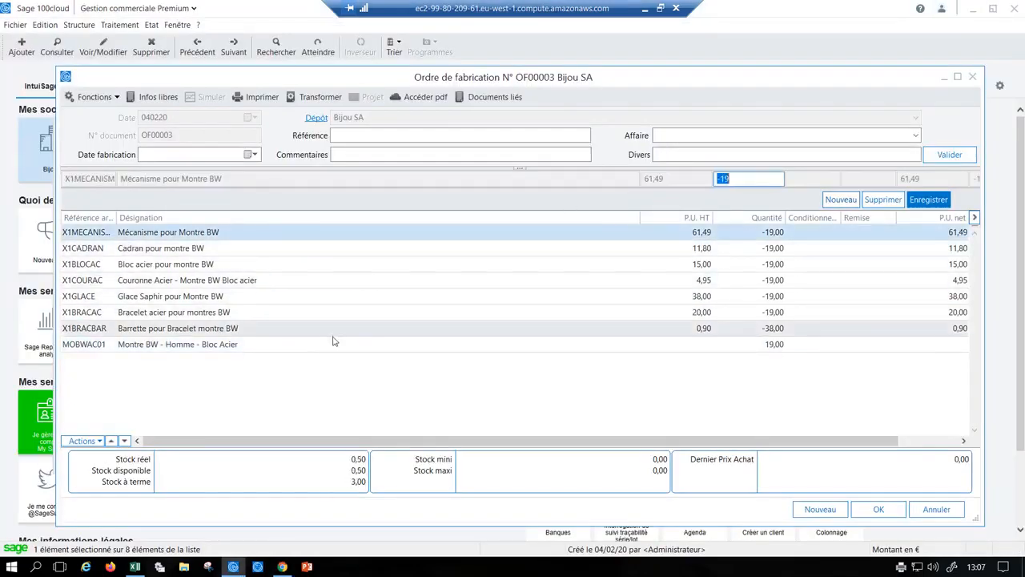
left_click(332, 344, "shift")
right_click(294, 255)
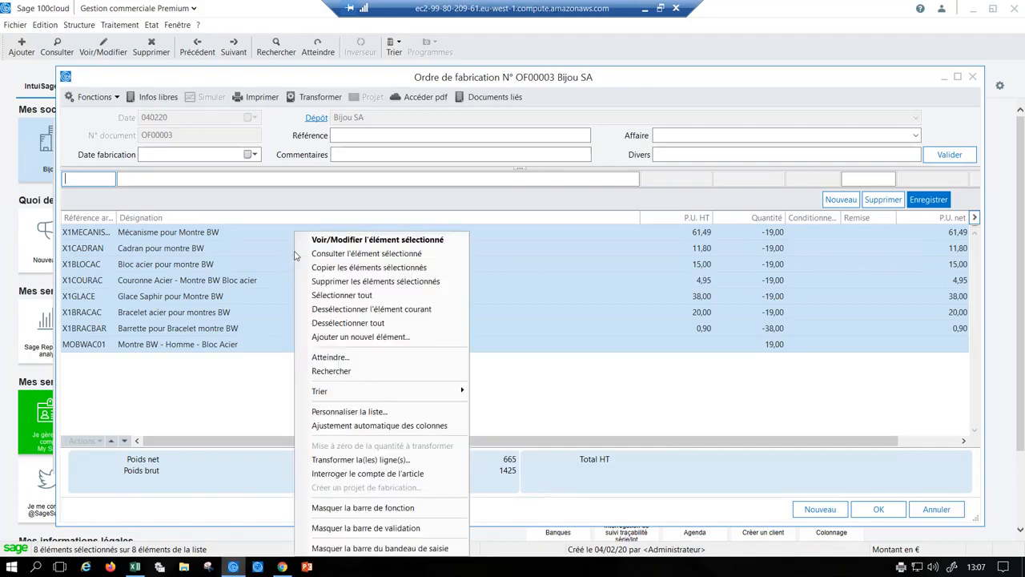
left_click(319, 266)
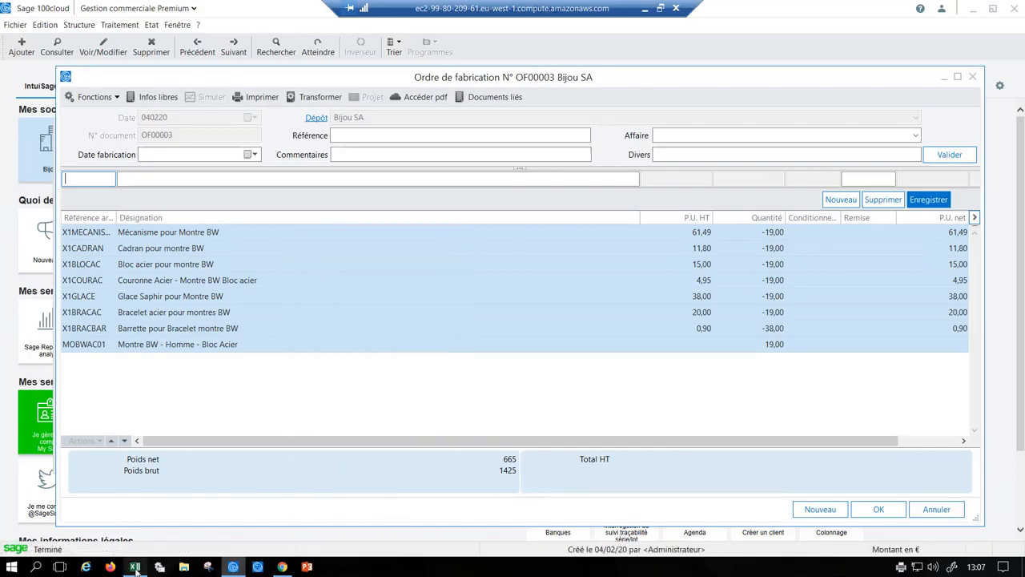
Switch to Excel, paste the copied order lines at cell A1 and fit columns A and B to their contents.
left_click(134, 566)
left_click(53, 138)
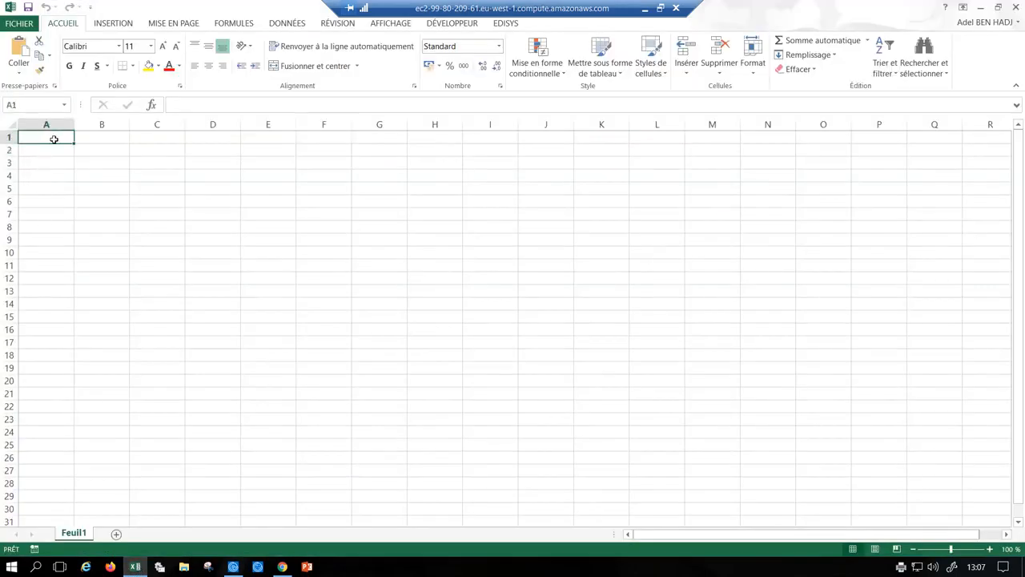
key("ctrl+v")
double_click(75, 124)
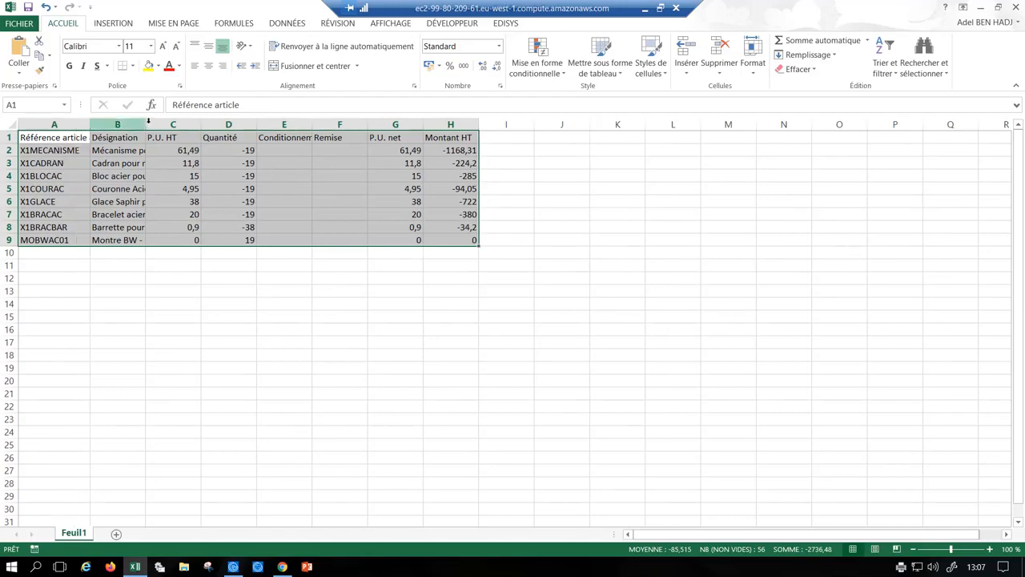
double_click(146, 125)
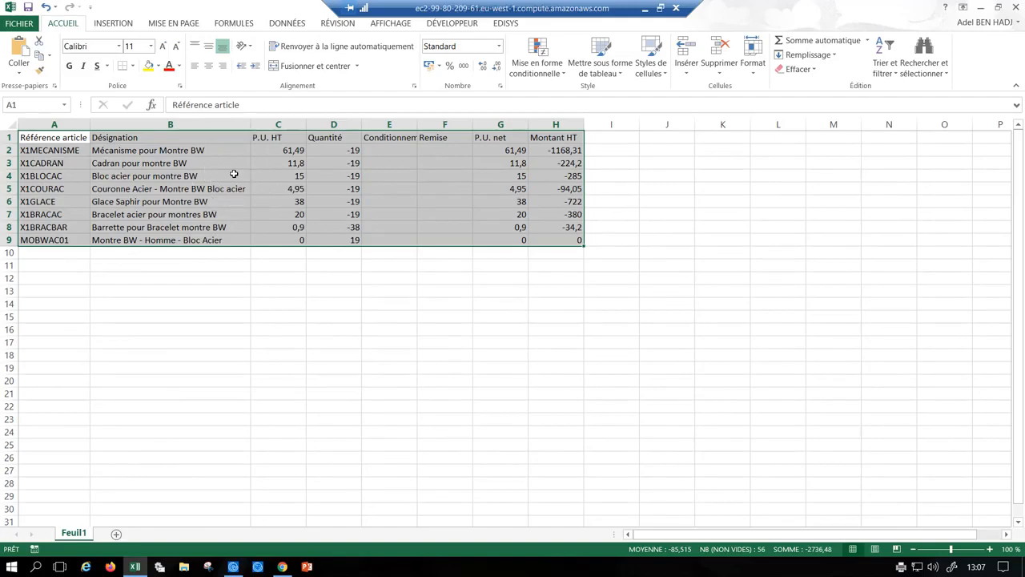
Switch back to Sage 100cloud, validate the manufacturing order and close the list of manufacturing documents.
left_click(233, 566)
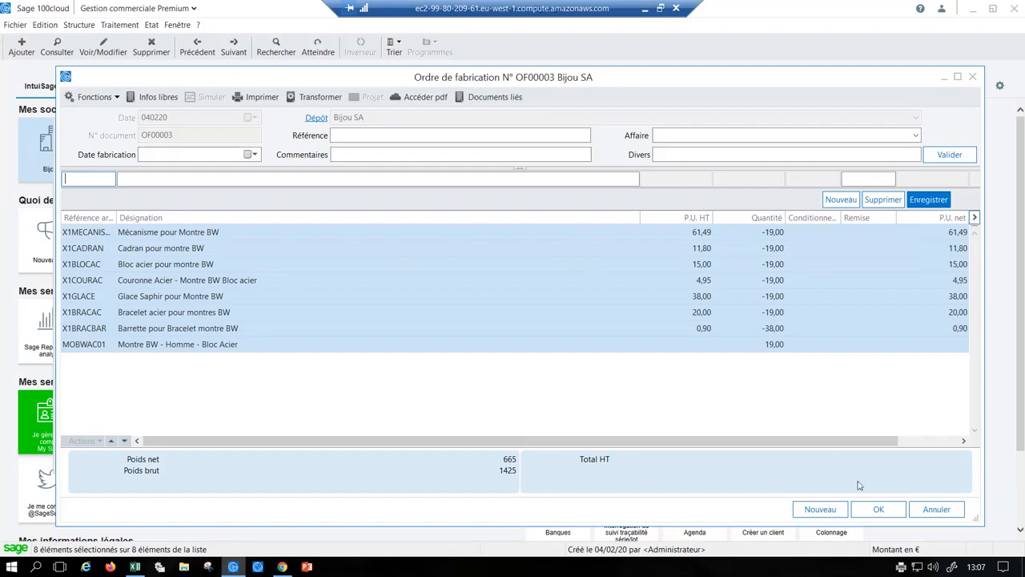
left_click(878, 508)
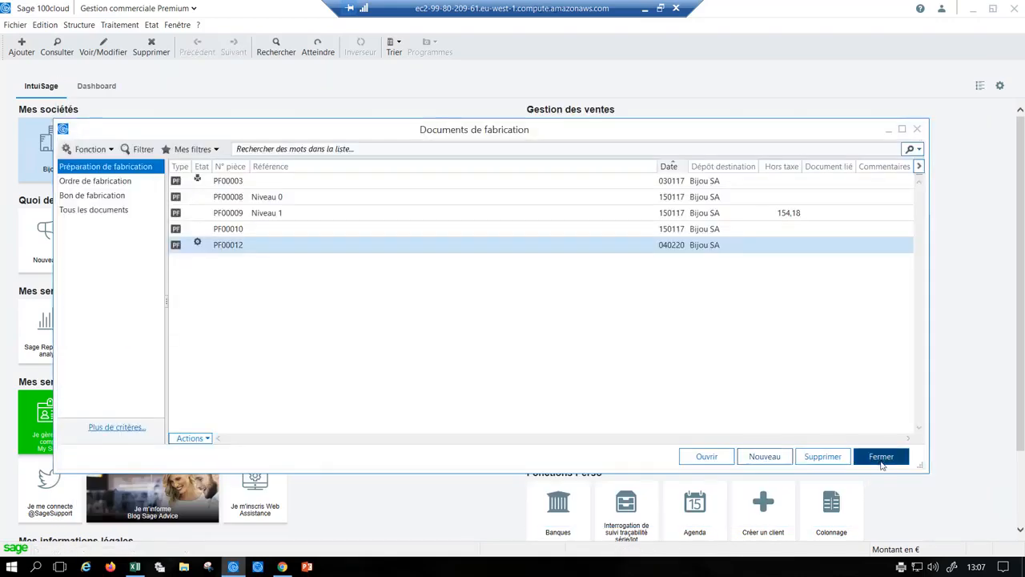
left_click(881, 456)
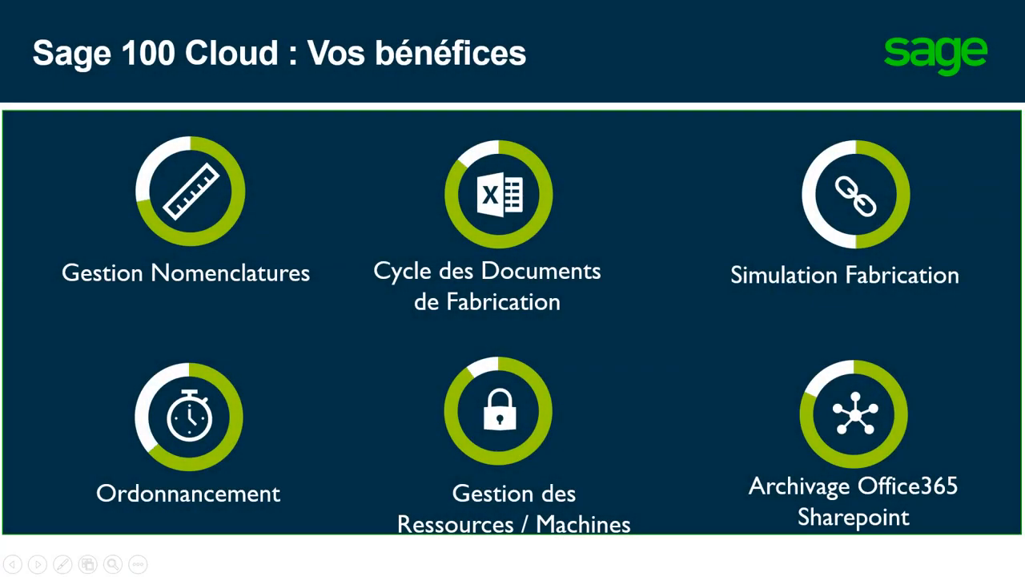